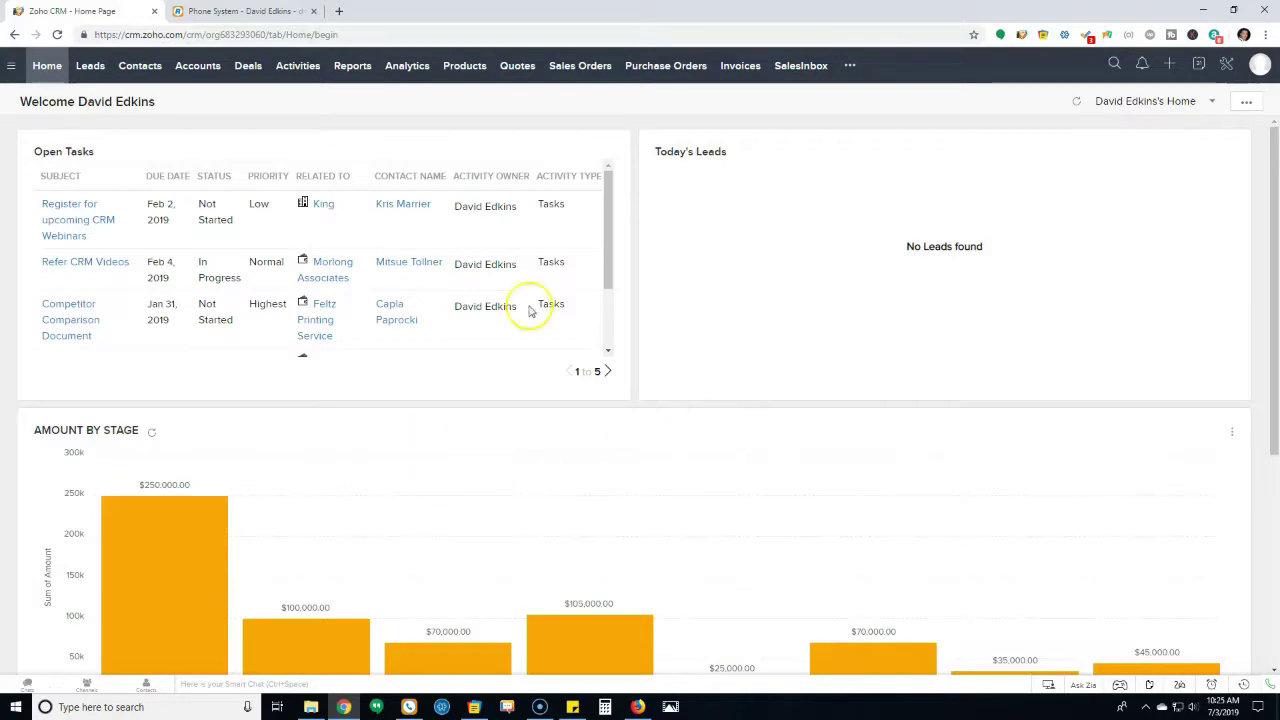
Open the lead's record from Leads and review its outgoing call preferences
{"action": "left_click", "coordinate": [91, 63]}
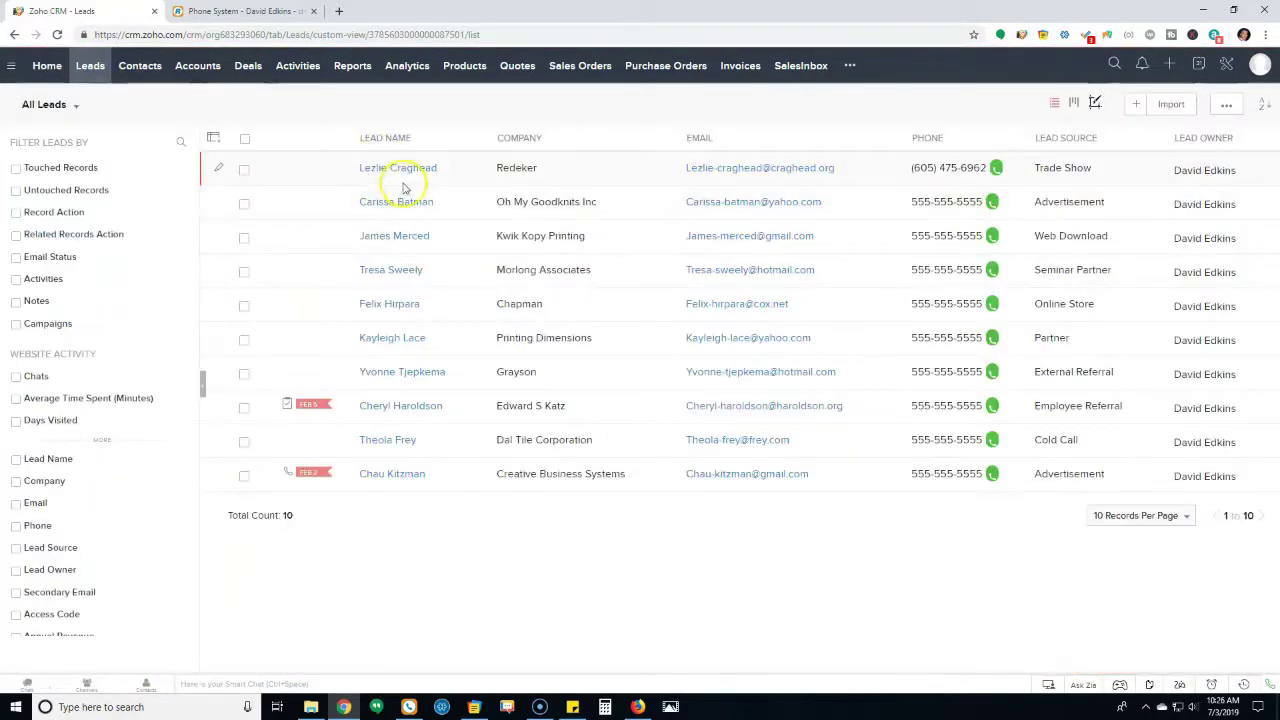
{"action": "left_click", "coordinate": [398, 168]}
{"action": "mouse_move", "coordinate": [423, 252]}
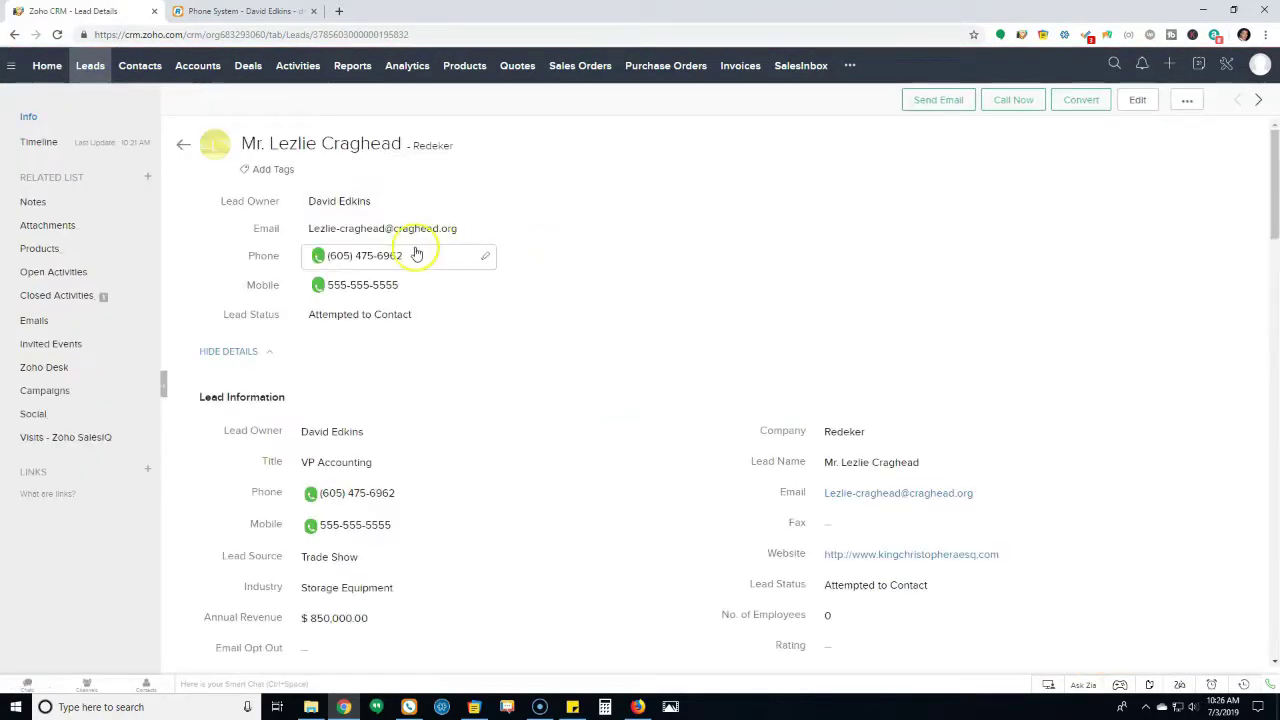
{"action": "left_click", "coordinate": [320, 258]}
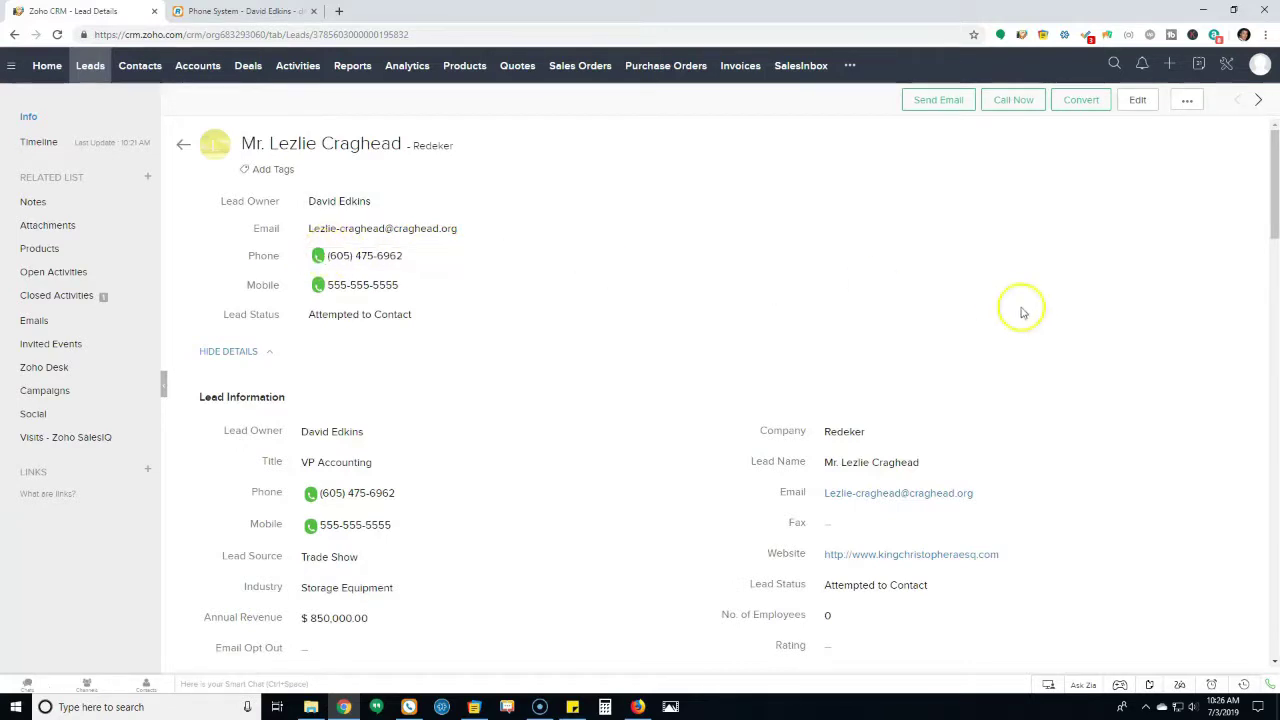
{"action": "left_click", "coordinate": [1268, 686]}
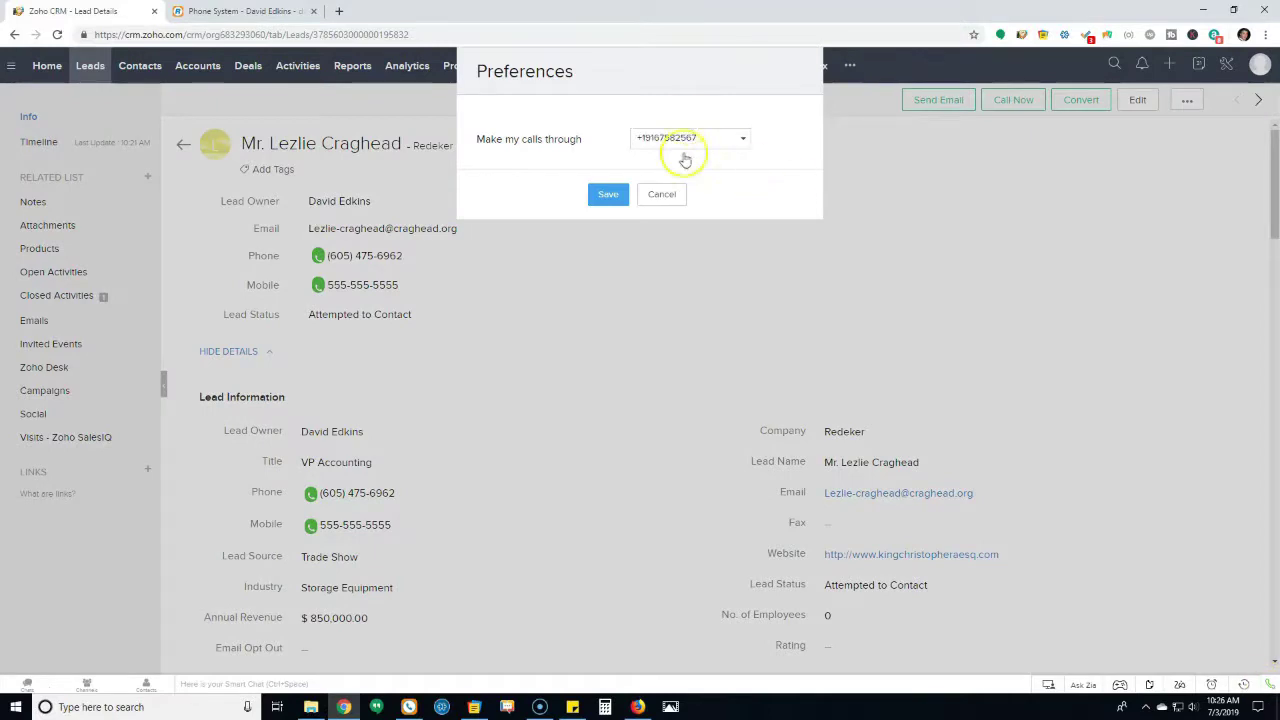
{"action": "left_click", "coordinate": [662, 194]}
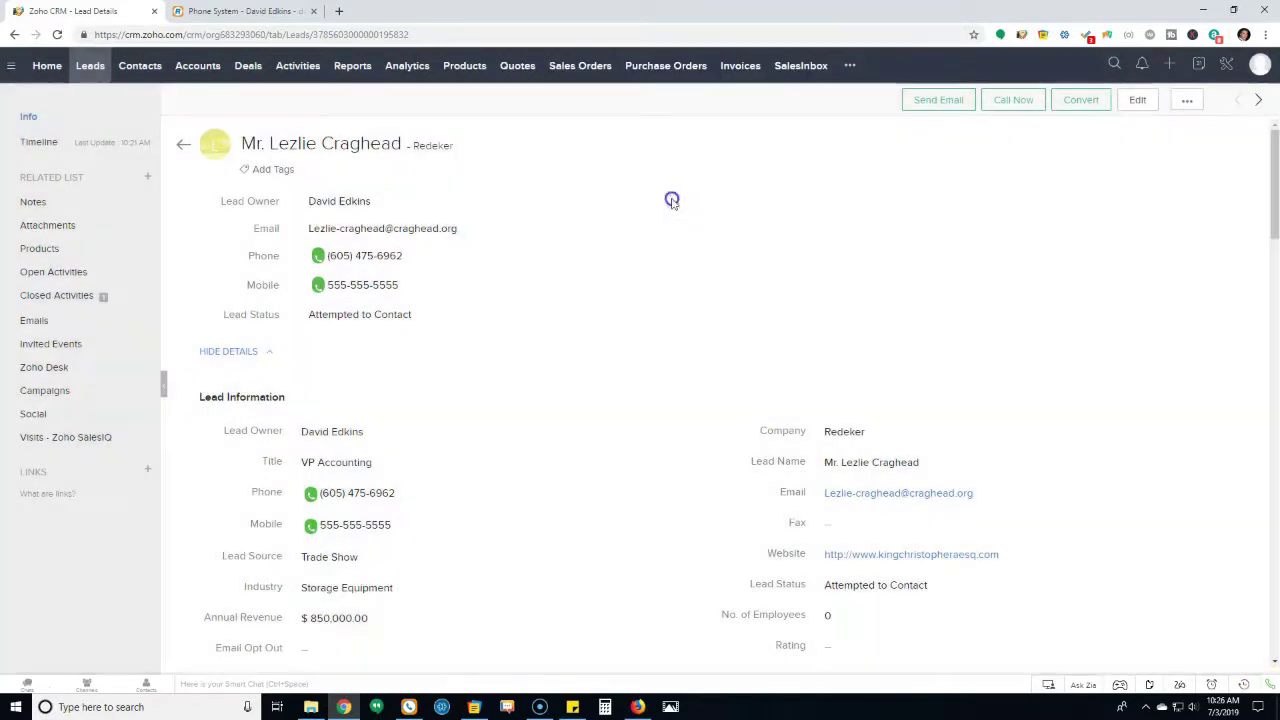
Confirm the RingCentral telephony integration is enabled in Setup, then return to the Leads list
{"action": "left_click", "coordinate": [1226, 65]}
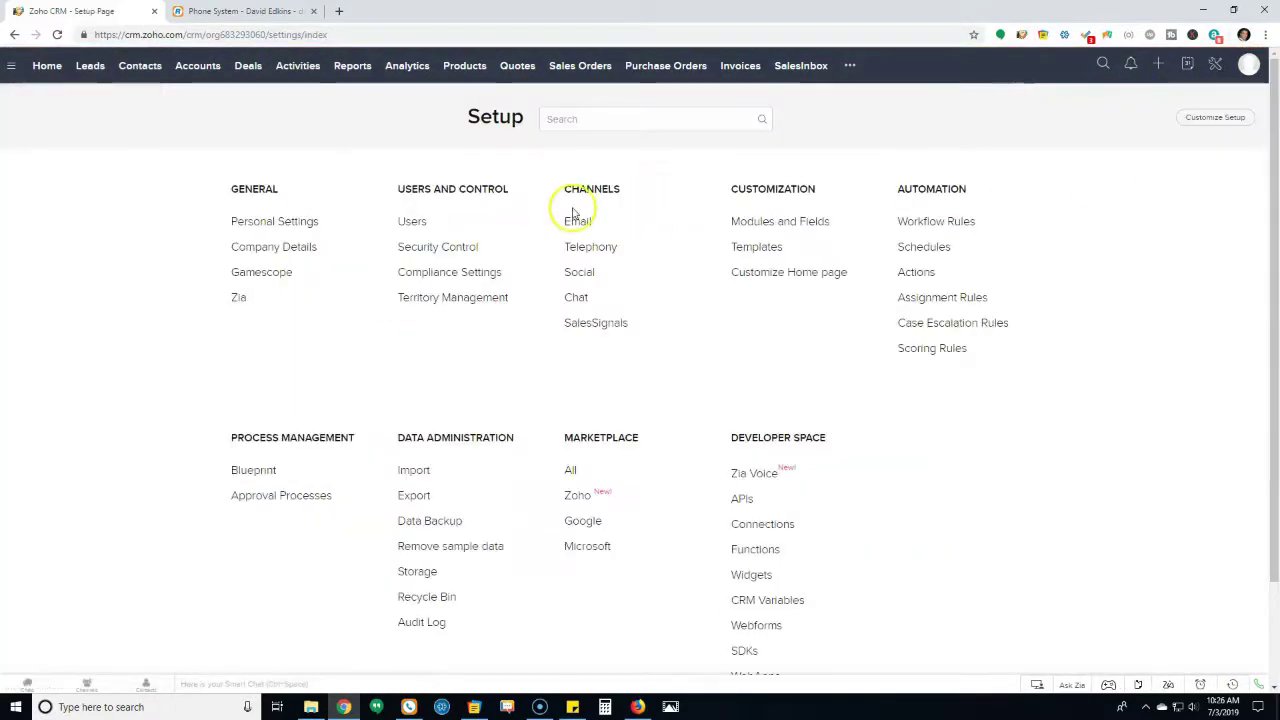
{"action": "left_click", "coordinate": [595, 248]}
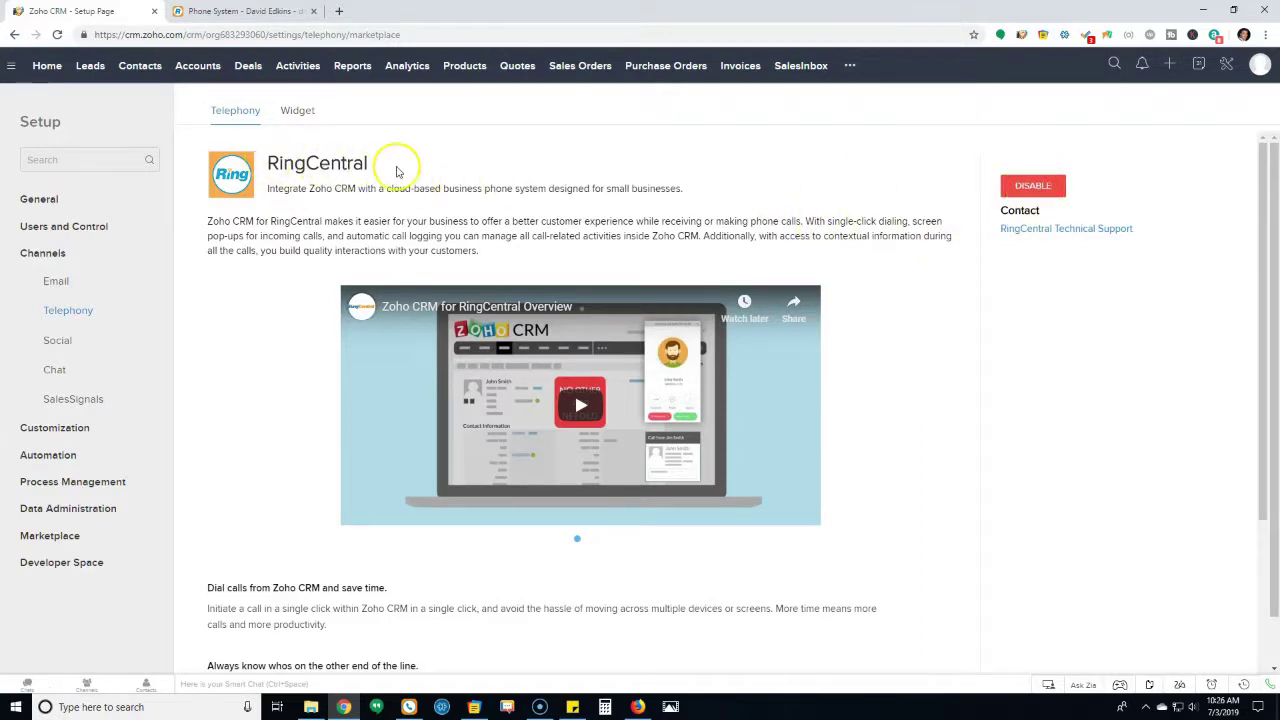
{"action": "left_click", "coordinate": [90, 66]}
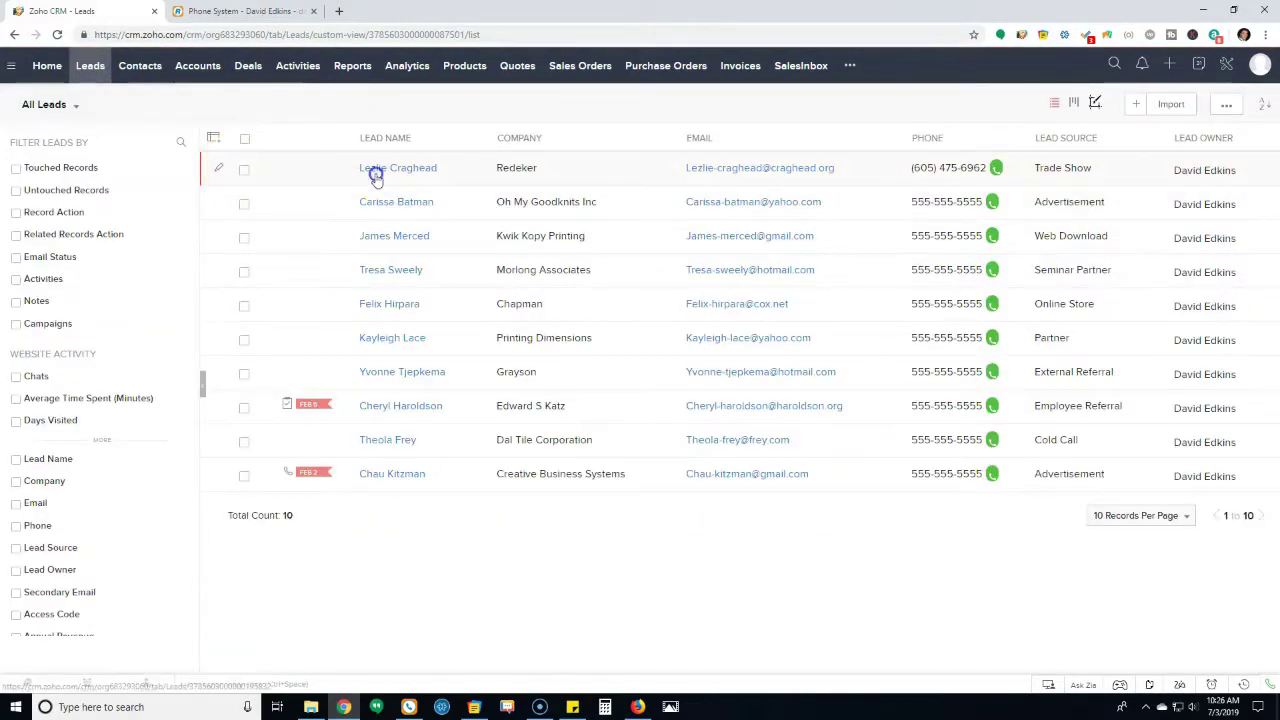
{"action": "left_click", "coordinate": [371, 171]}
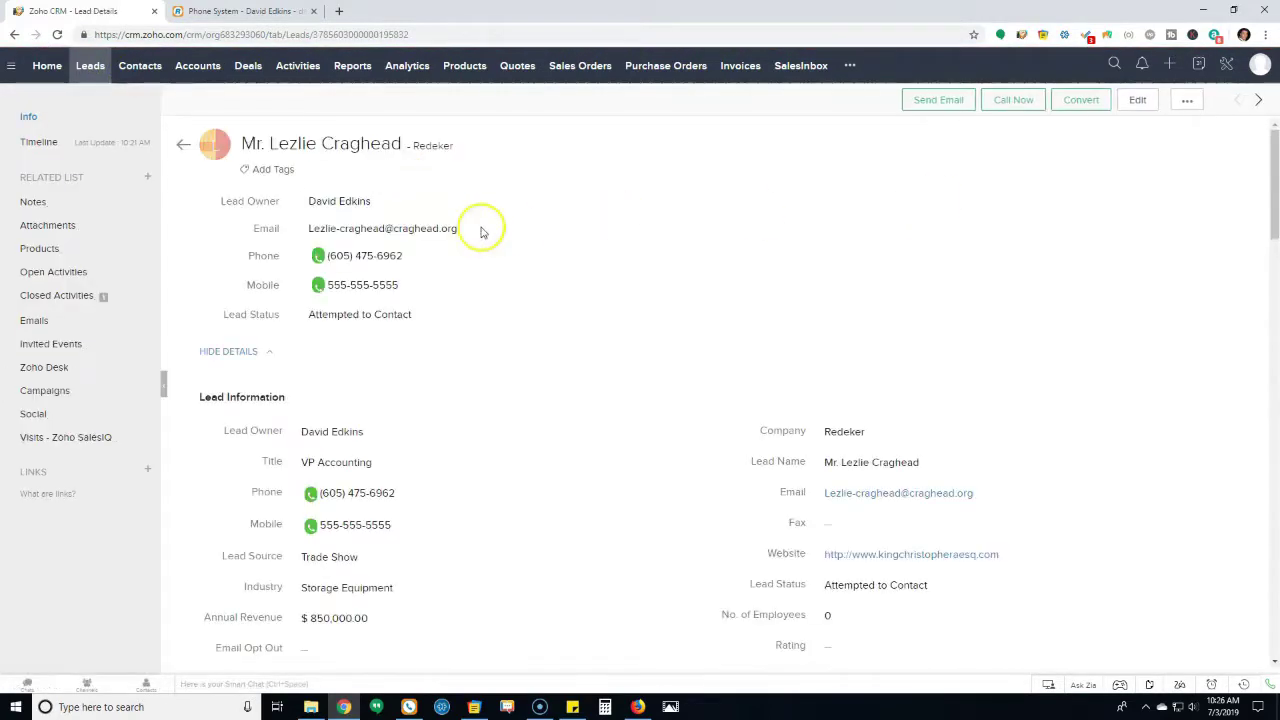
{"action": "mouse_move", "coordinate": [322, 256]}
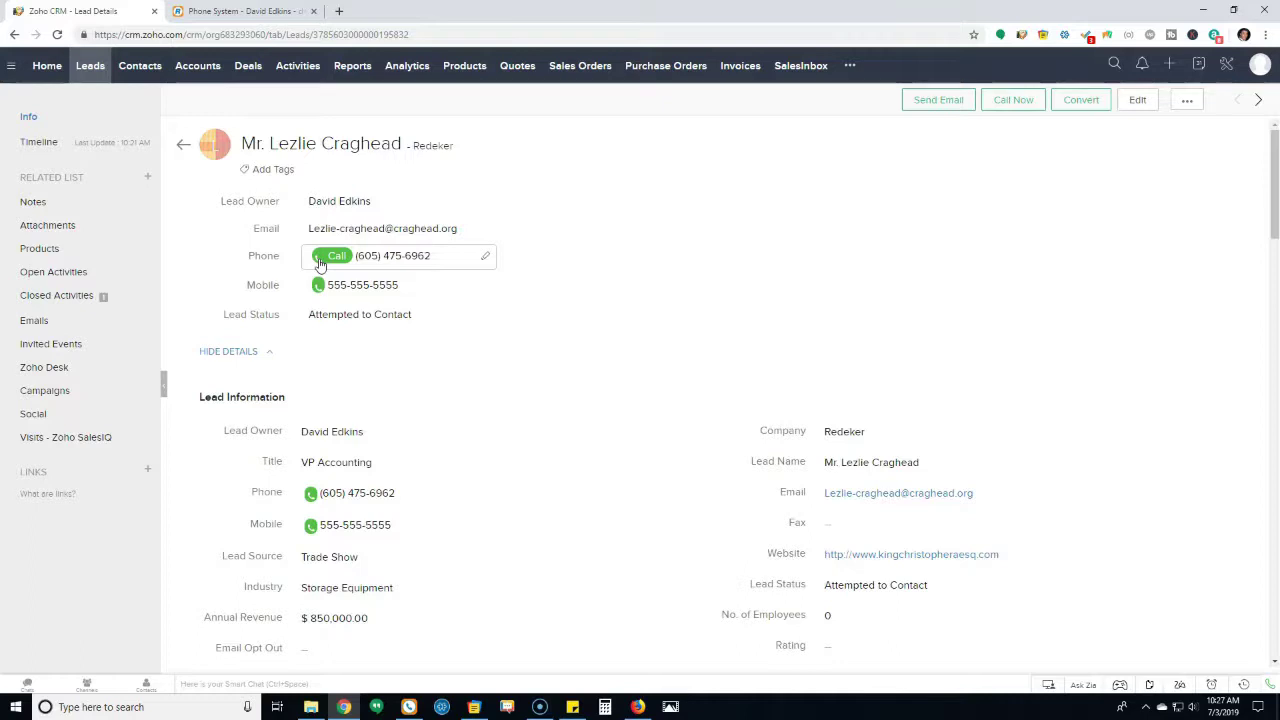
Call the lead's office phone via RingCentral, answer, press 1, and hang up after 14 seconds
{"action": "left_click", "coordinate": [385, 353]}
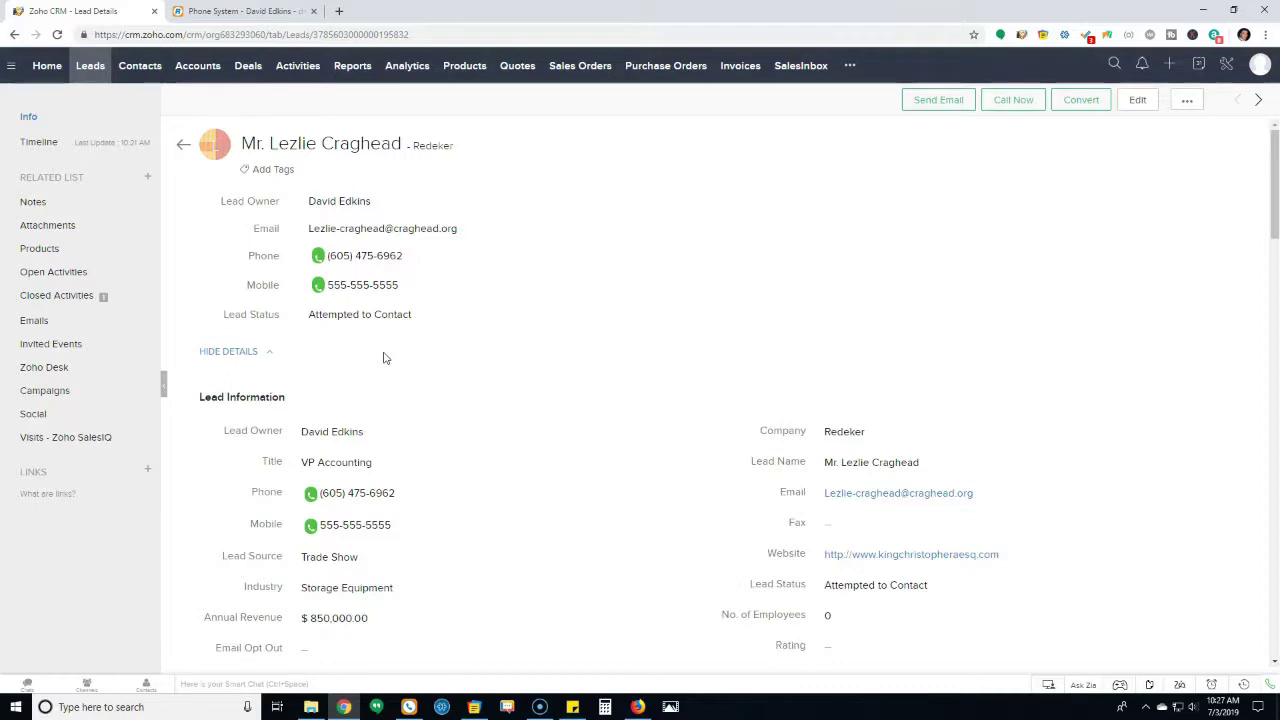
{"action": "left_click", "coordinate": [327, 256]}
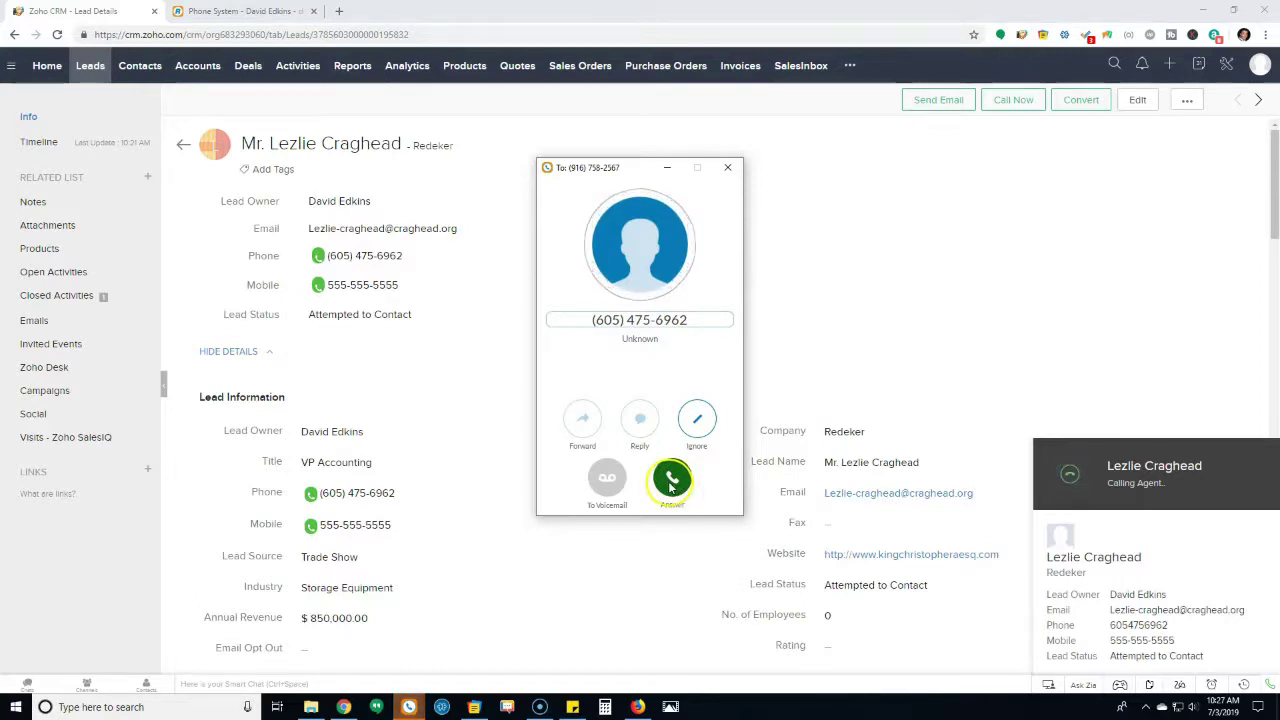
{"action": "left_click", "coordinate": [671, 482]}
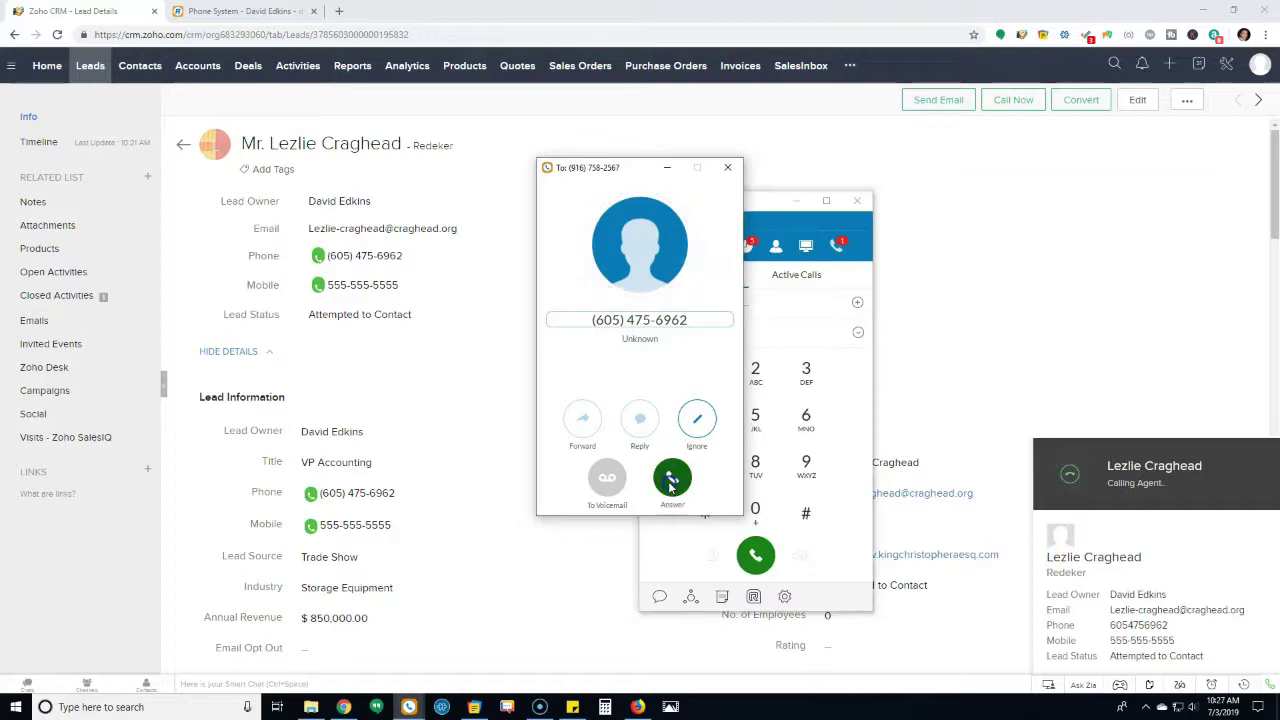
{"action": "left_click", "coordinate": [694, 400]}
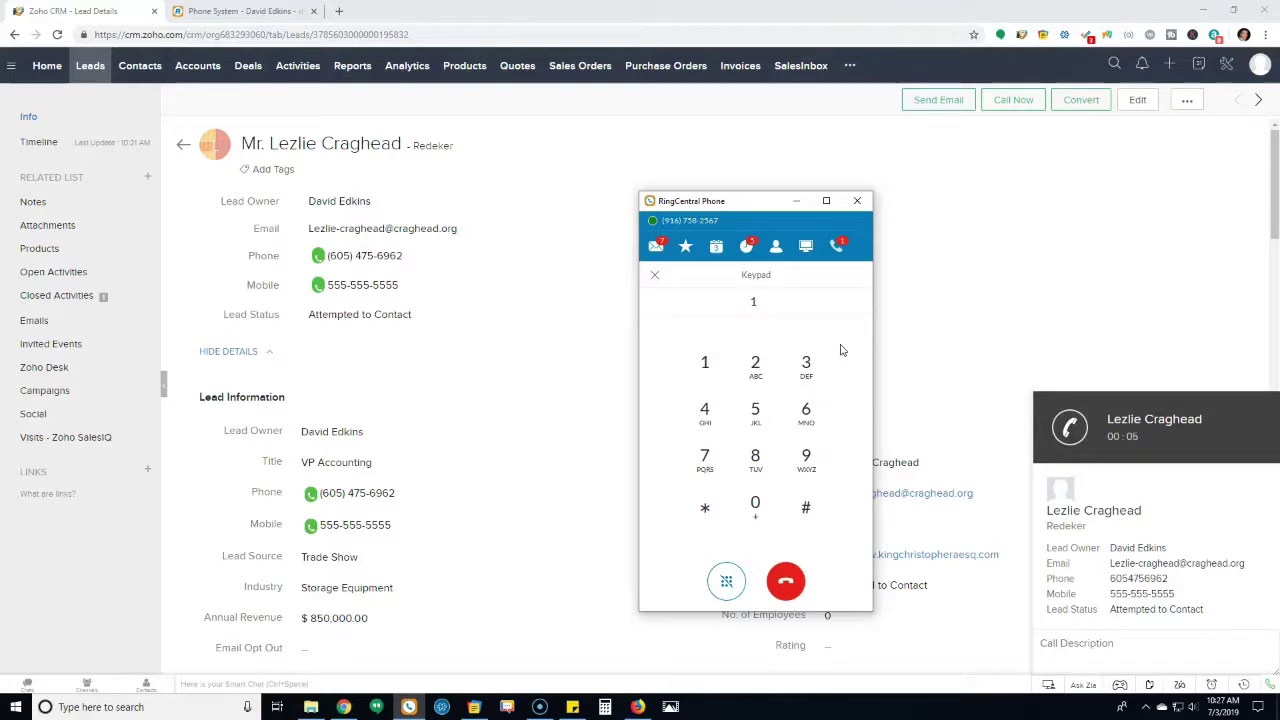
{"action": "left_click", "coordinate": [785, 583]}
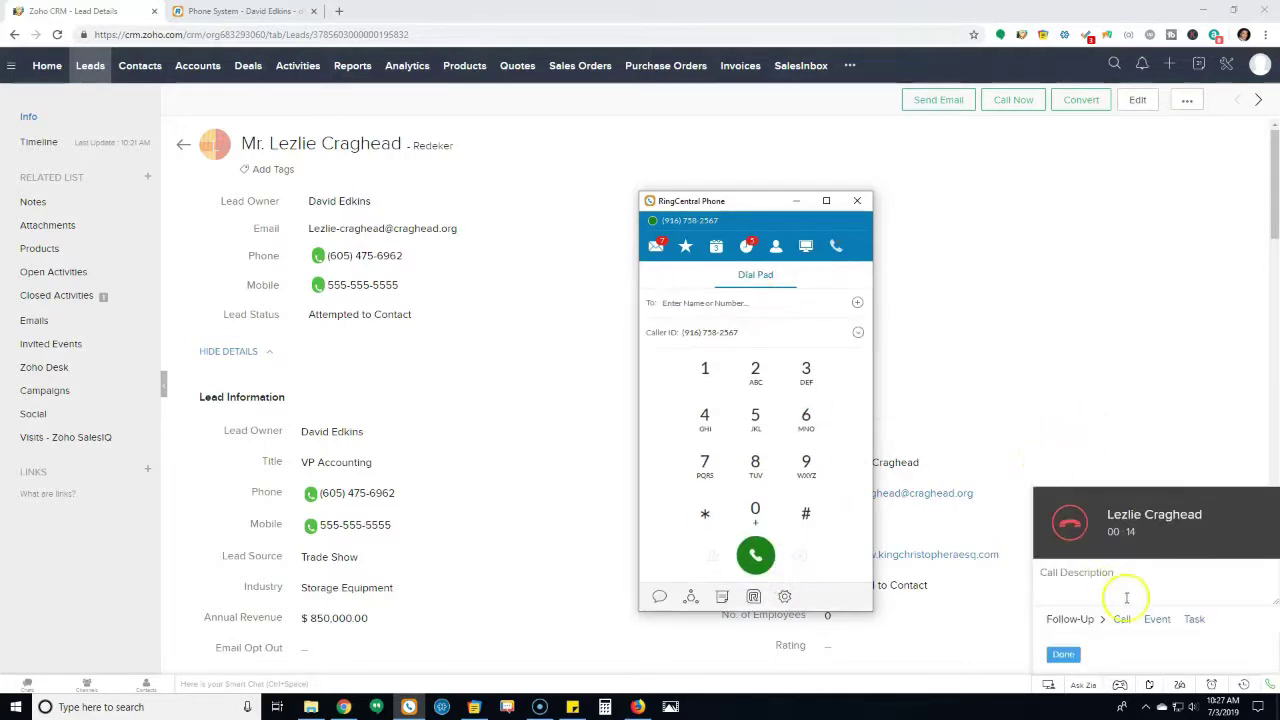
Enter 'okay great' as the call description and save the call notes
{"action": "left_click", "coordinate": [1126, 597]}
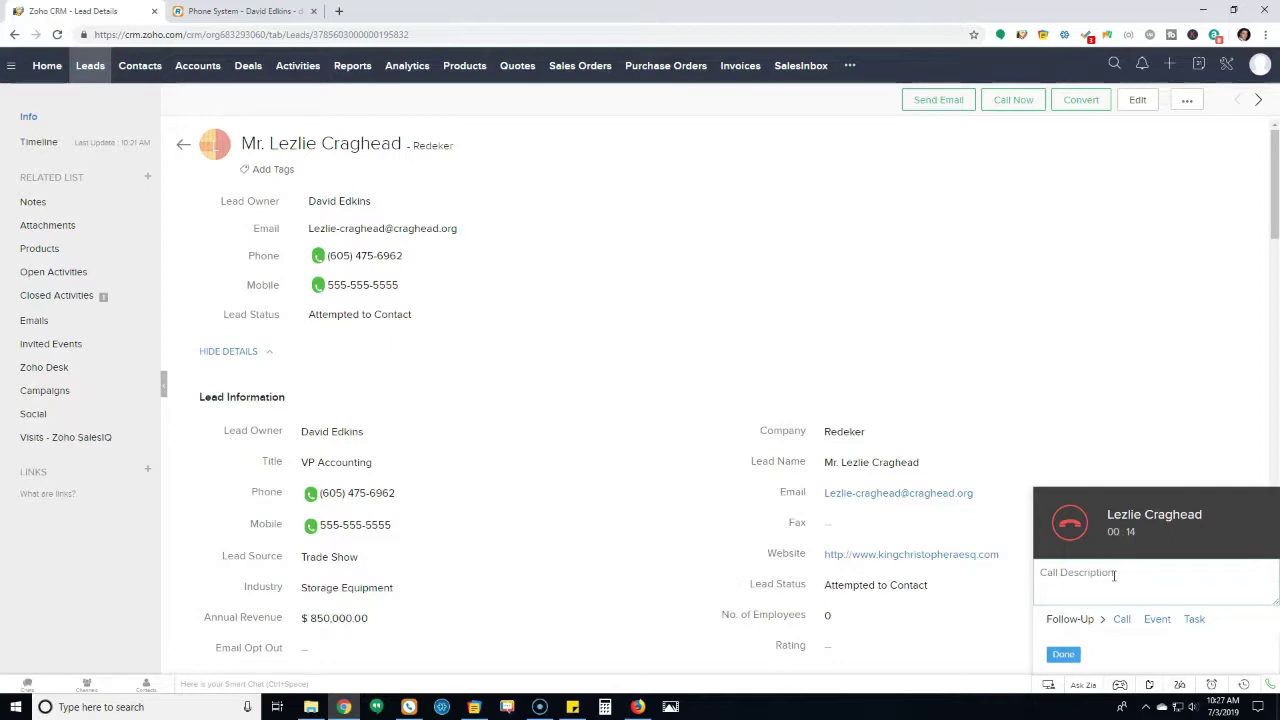
{"action": "type", "text": "okay great"}
{"action": "left_click", "coordinate": [1063, 654]}
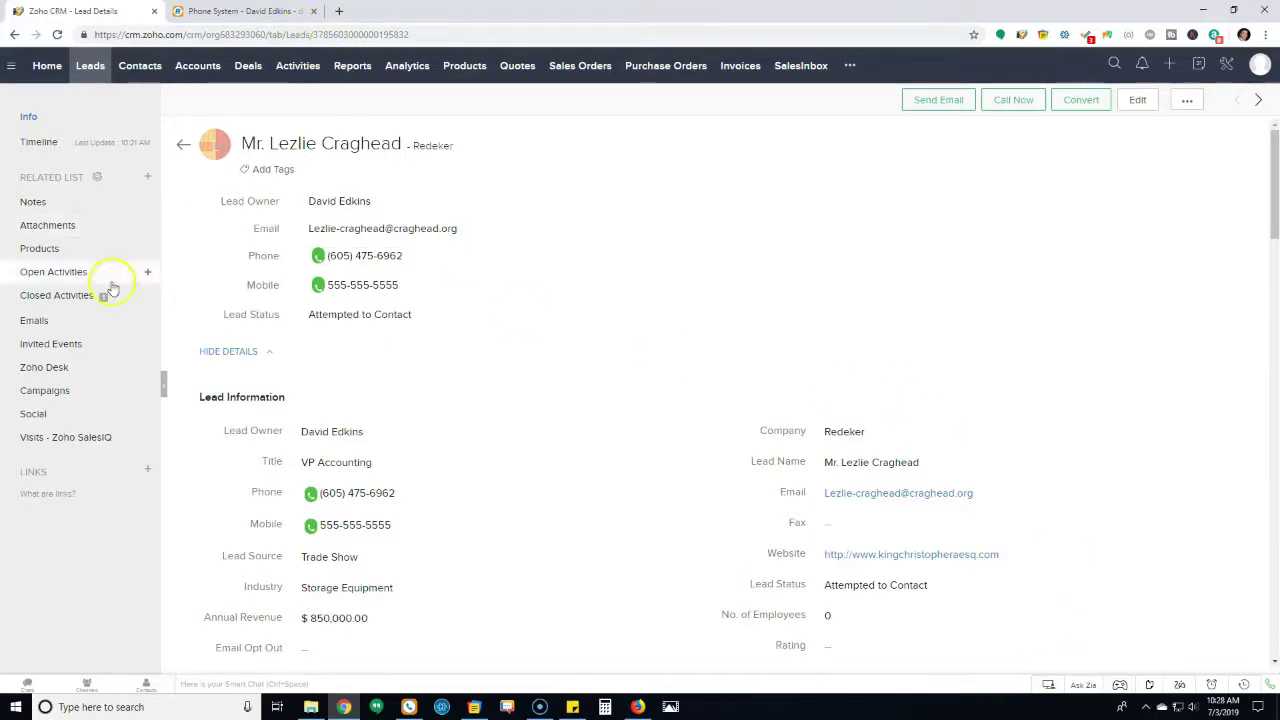
Reload the lead page and open the 00:14 outbound call from its closed activities
{"action": "left_click", "coordinate": [313, 36]}
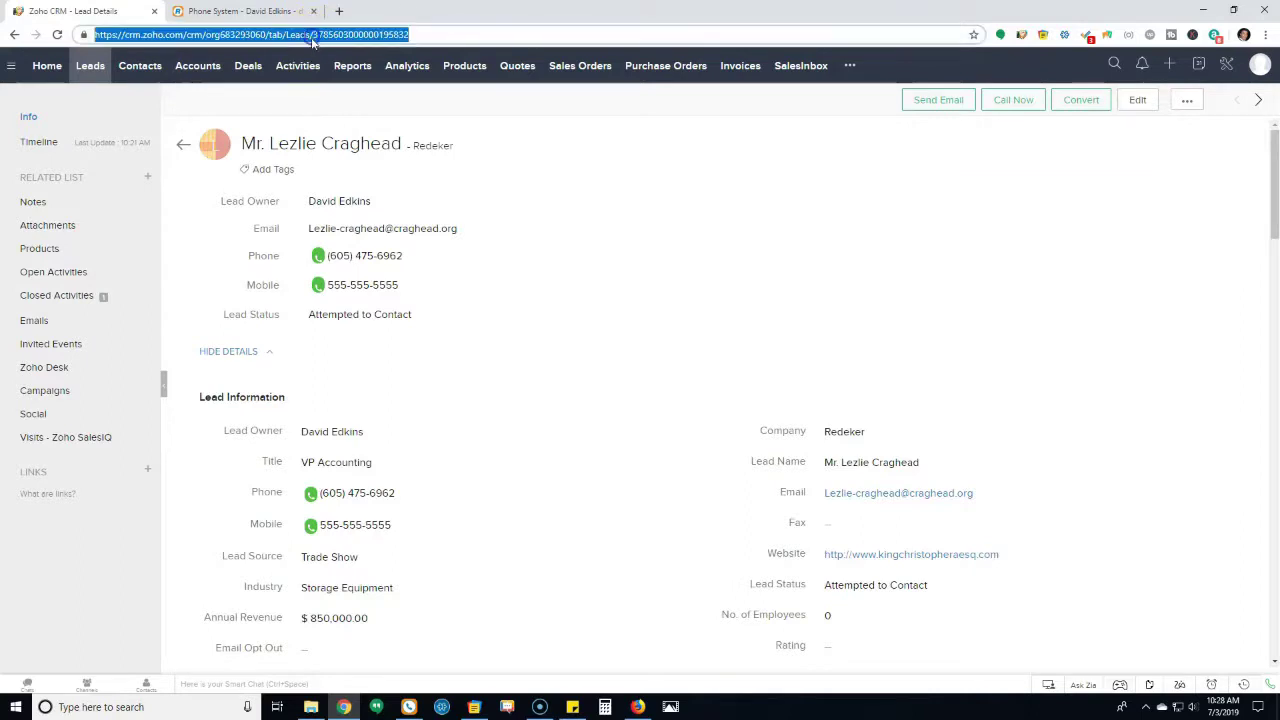
{"action": "key", "text": "Return"}
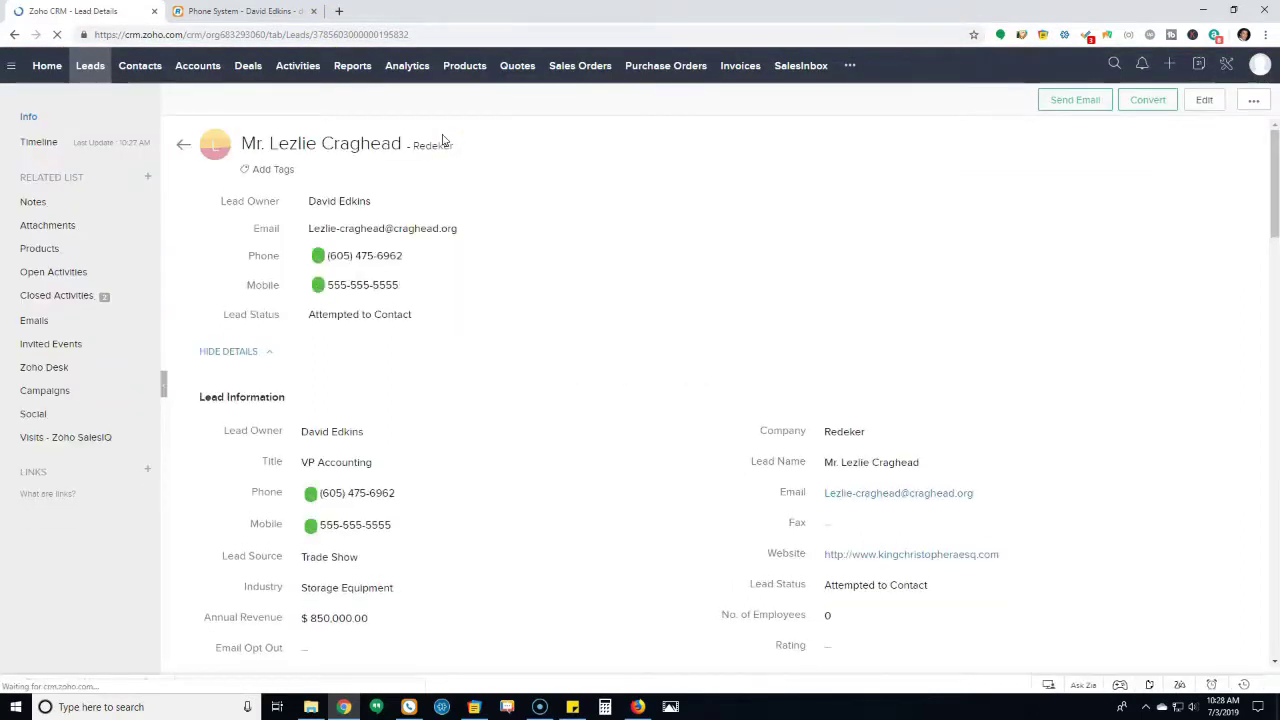
{"action": "left_click", "coordinate": [56, 295]}
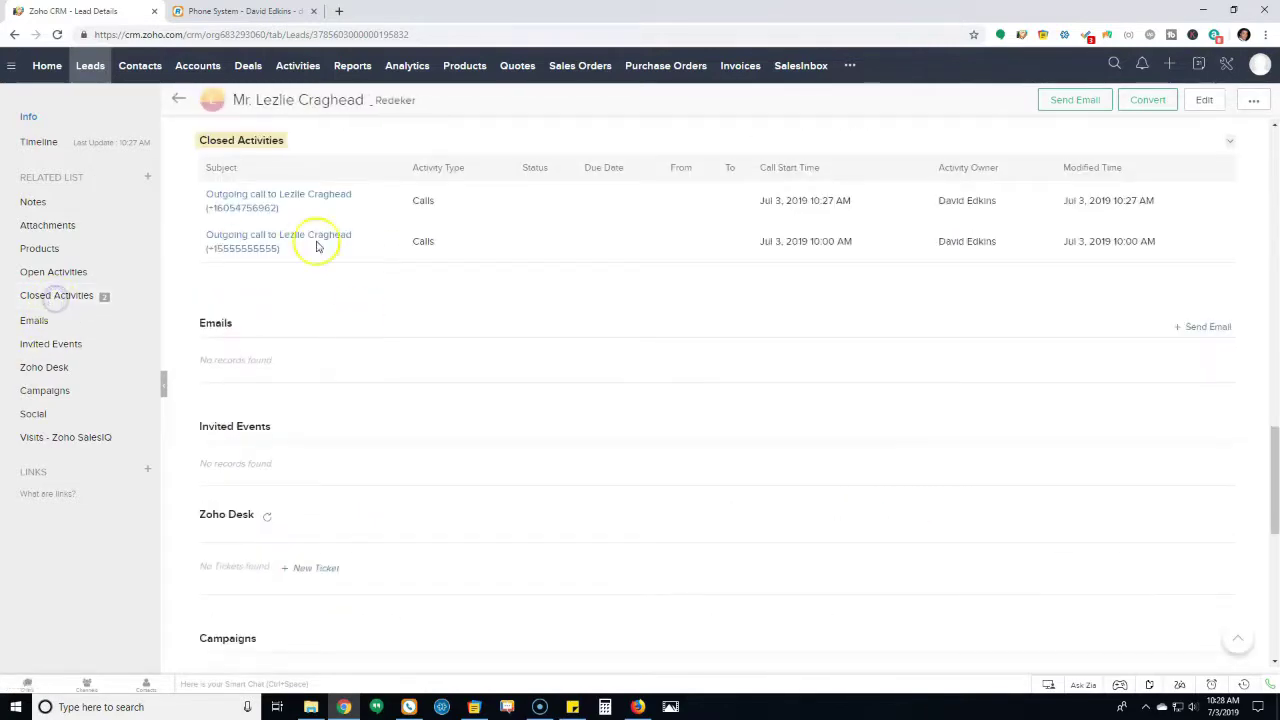
{"action": "left_click", "coordinate": [248, 199]}
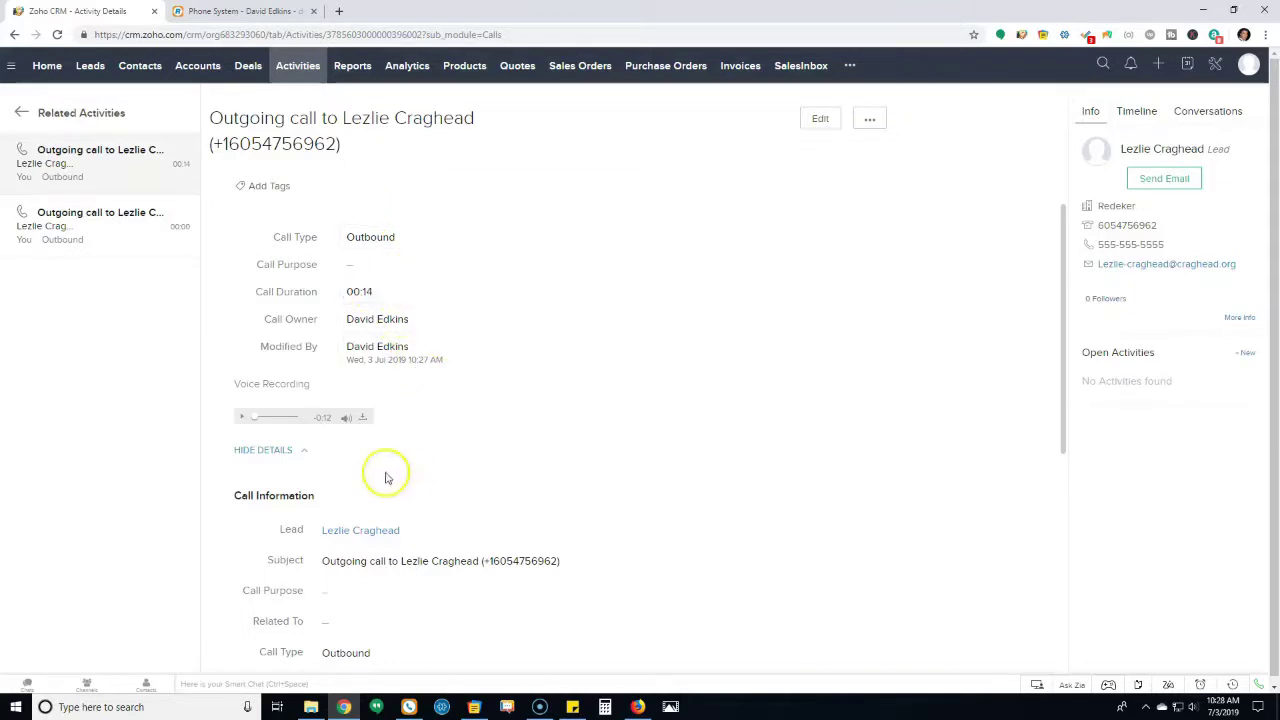
Play the outgoing call's attached voice recording, then pause it near the end
{"action": "left_click", "coordinate": [242, 418]}
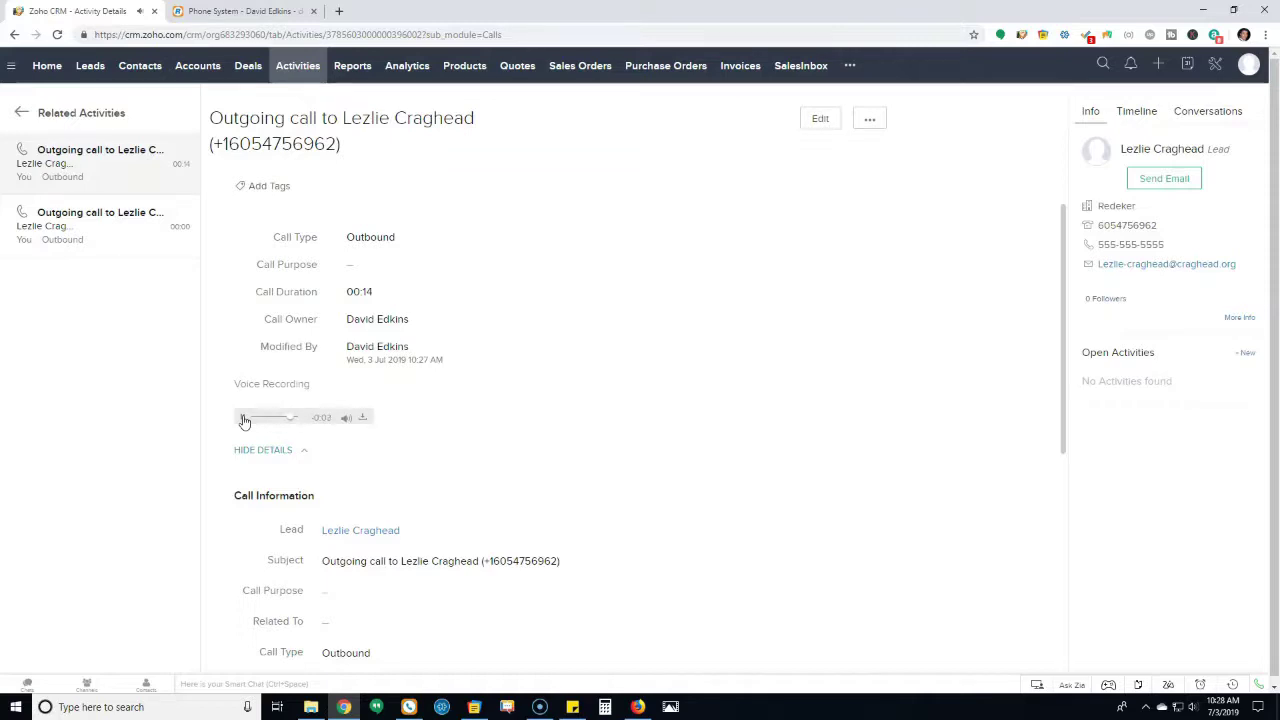
{"action": "left_click", "coordinate": [243, 418]}
{"action": "left_click", "coordinate": [192, 22]}
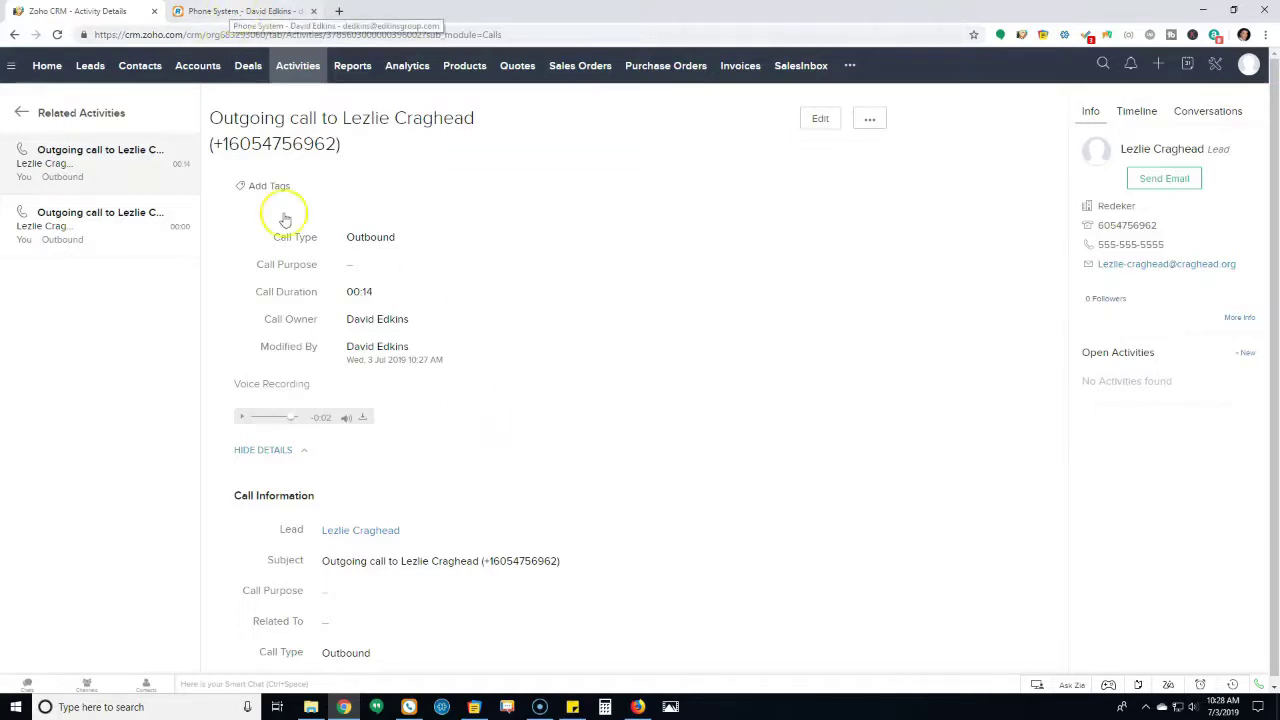
In RingCentral Admin Portal, expand Call Recording under Auto-Receptionist General Settings
{"action": "left_click", "coordinate": [251, 17]}
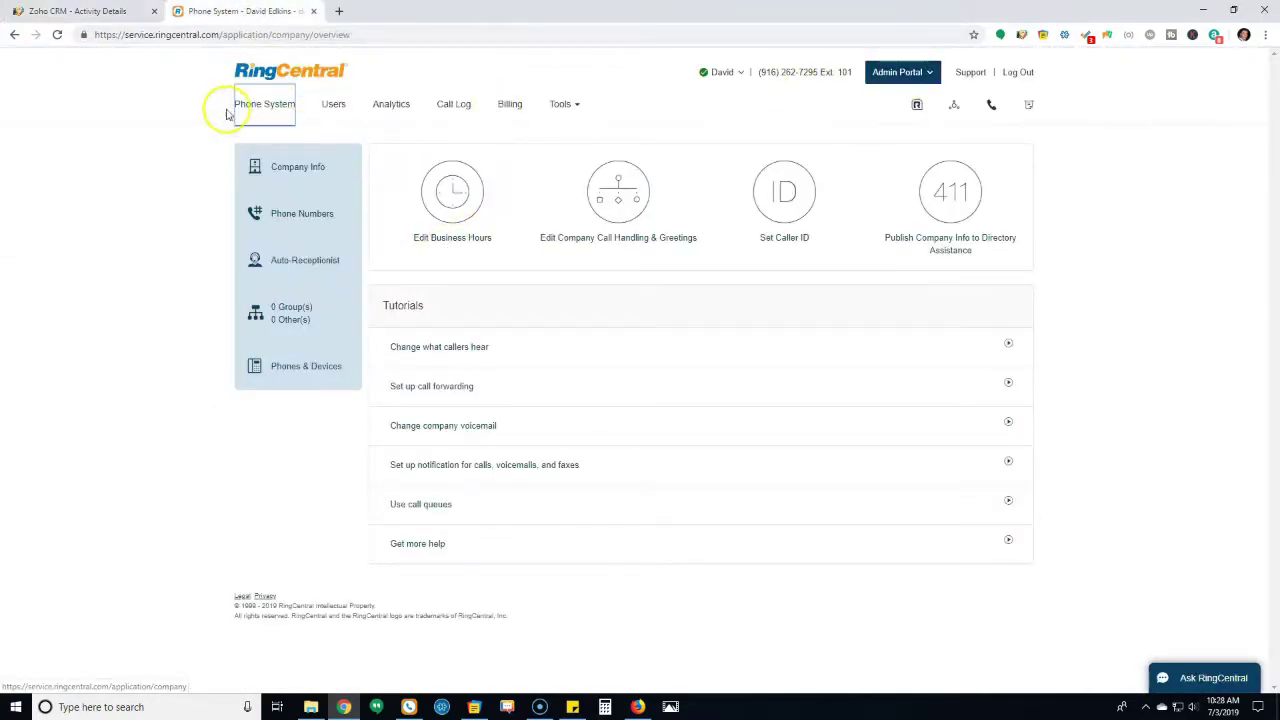
{"action": "left_click", "coordinate": [207, 157]}
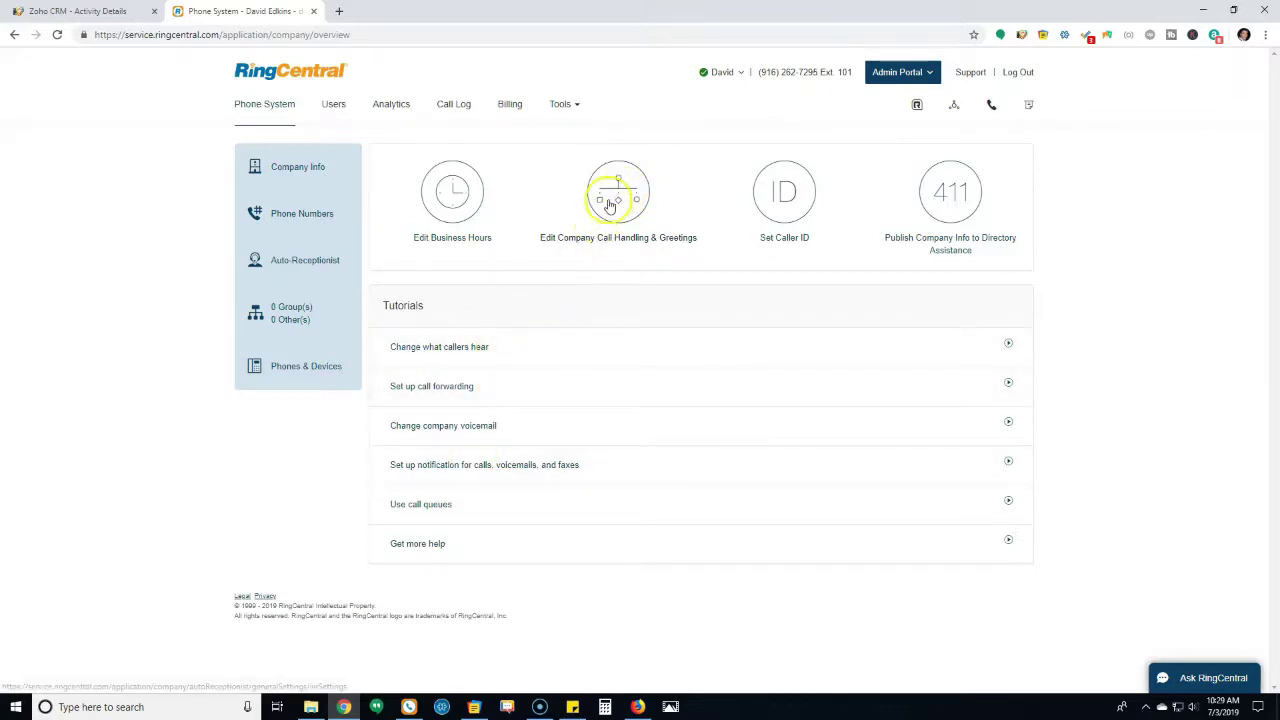
{"action": "left_click", "coordinate": [300, 265]}
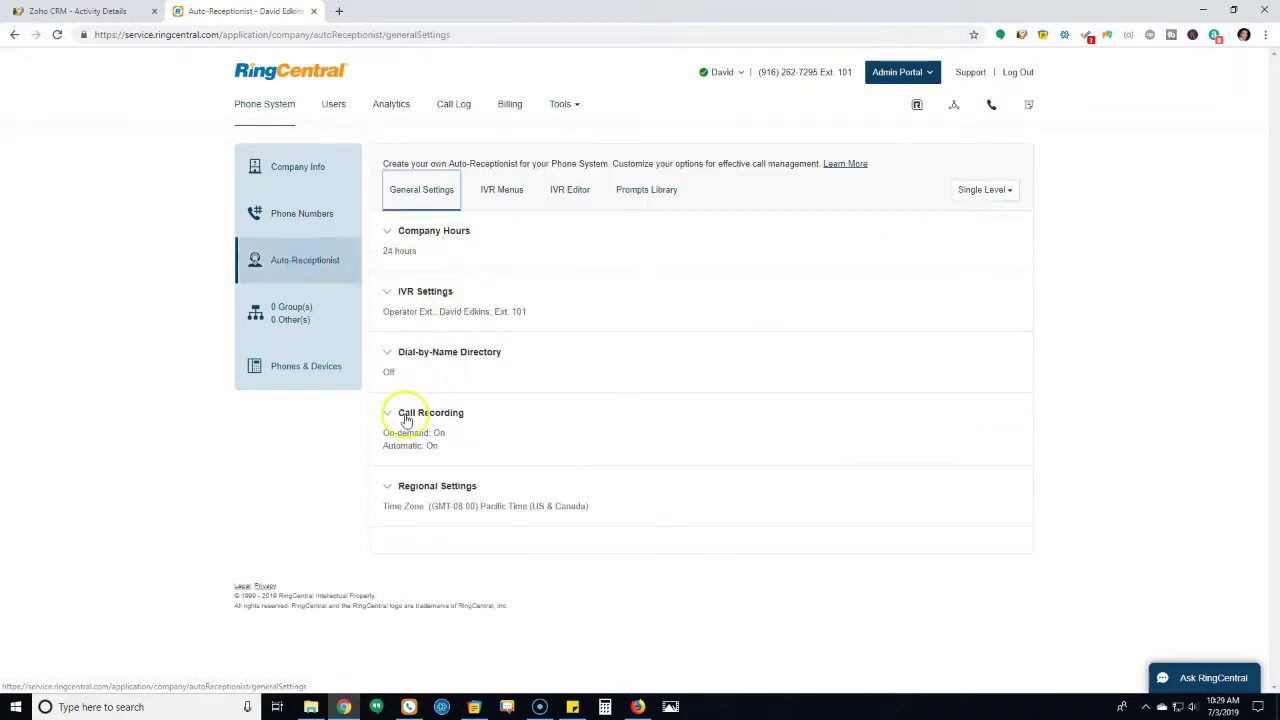
{"action": "left_click", "coordinate": [446, 414]}
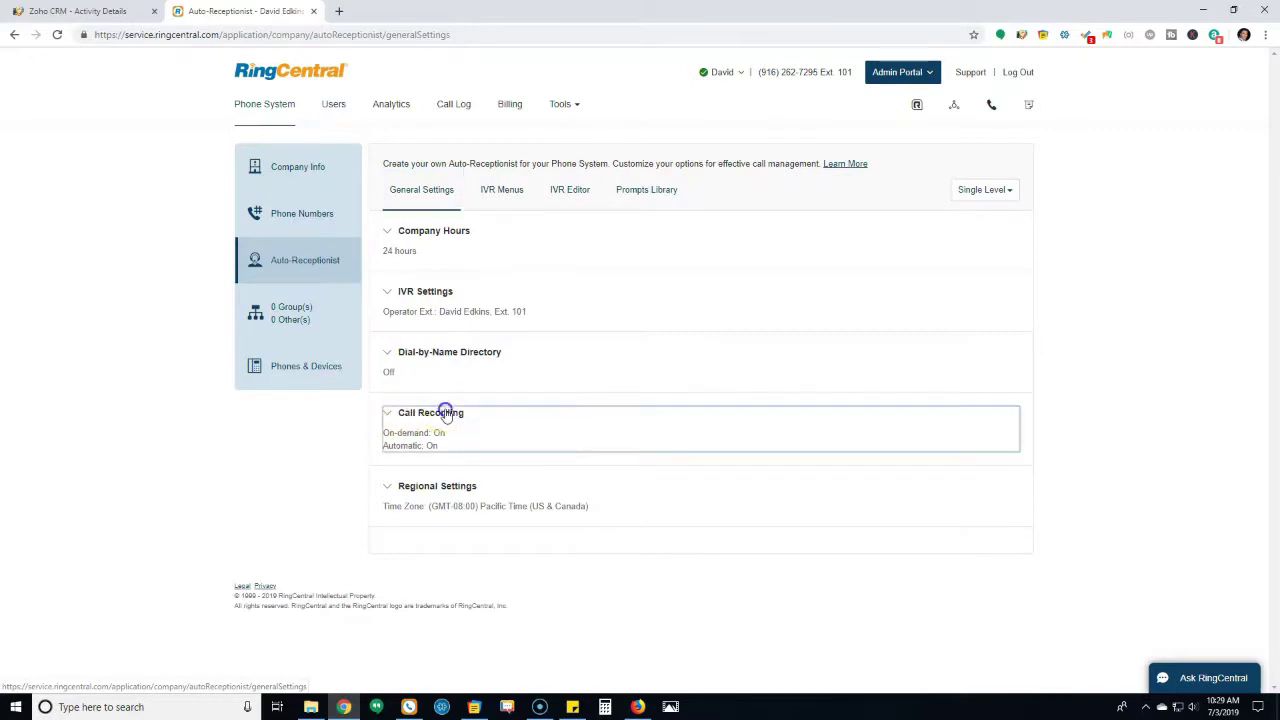
{"action": "scroll", "coordinate": [583, 409], "scroll_direction": "down", "scroll_amount": 3}
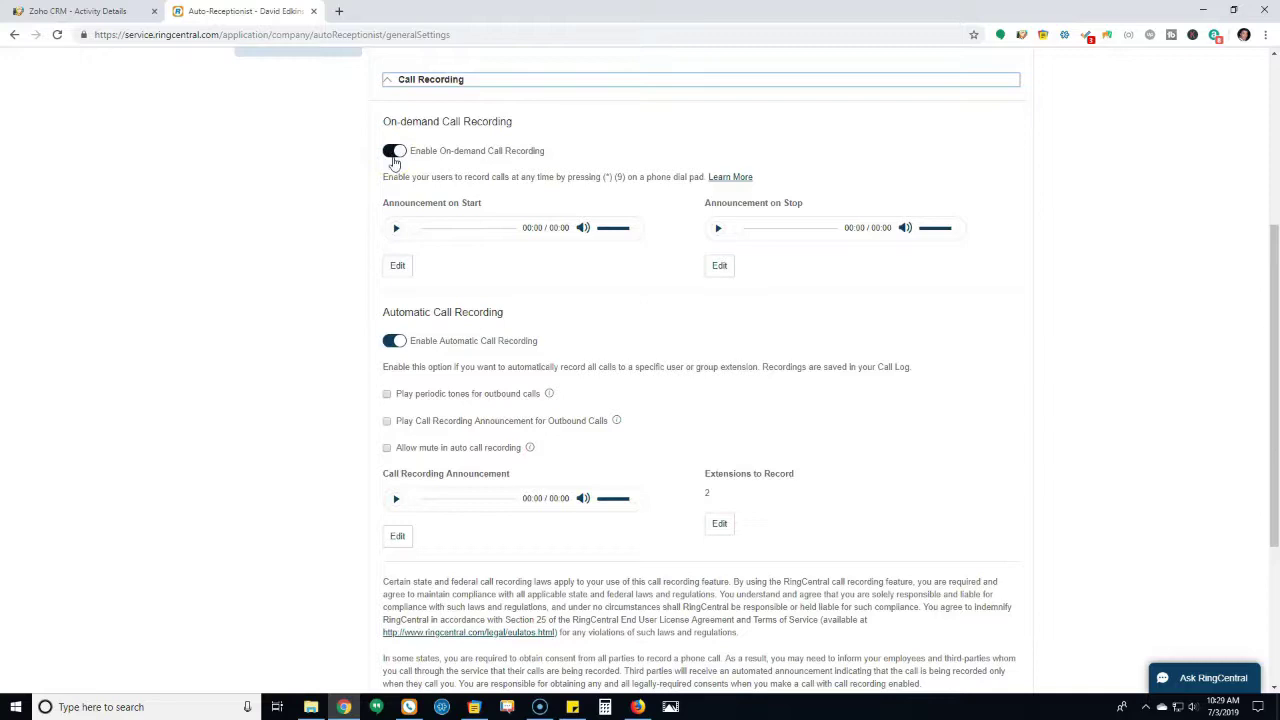
Verify on-demand and automatic call recording are both on, then return to Zoho CRM
{"action": "left_click", "coordinate": [431, 160]}
{"action": "left_click", "coordinate": [394, 154]}
{"action": "left_click", "coordinate": [393, 153]}
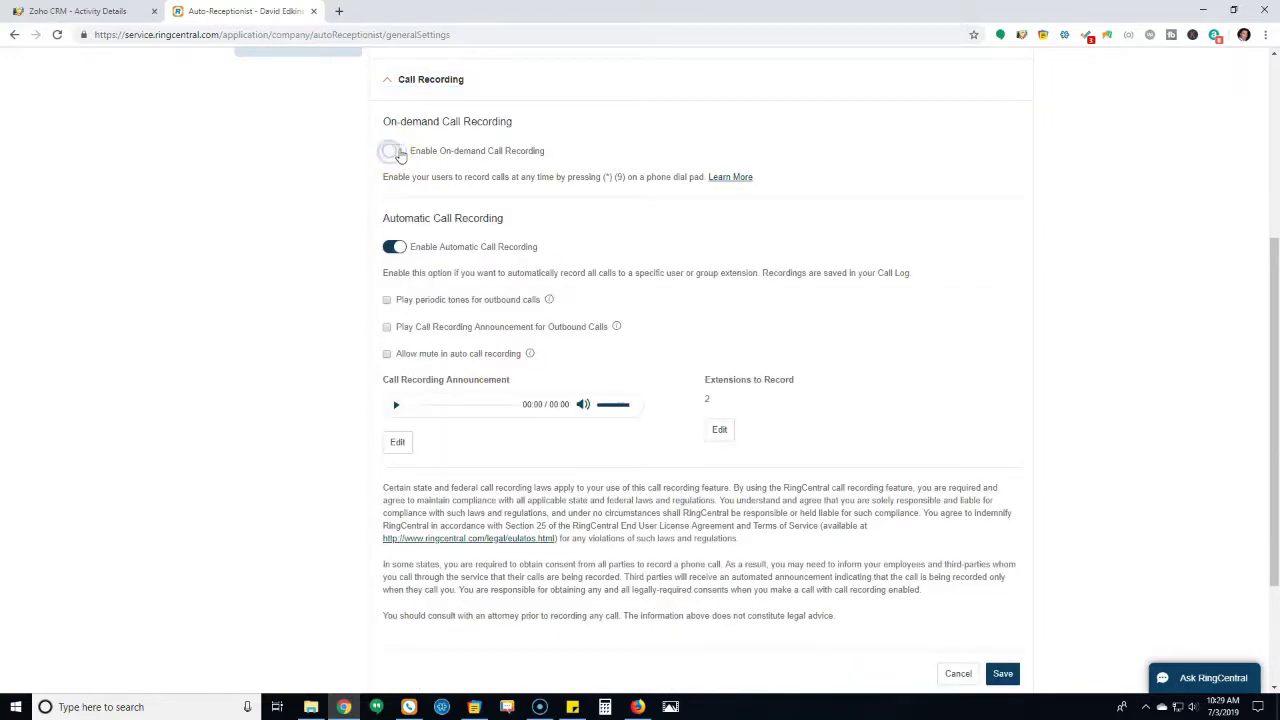
{"action": "left_click", "coordinate": [396, 152]}
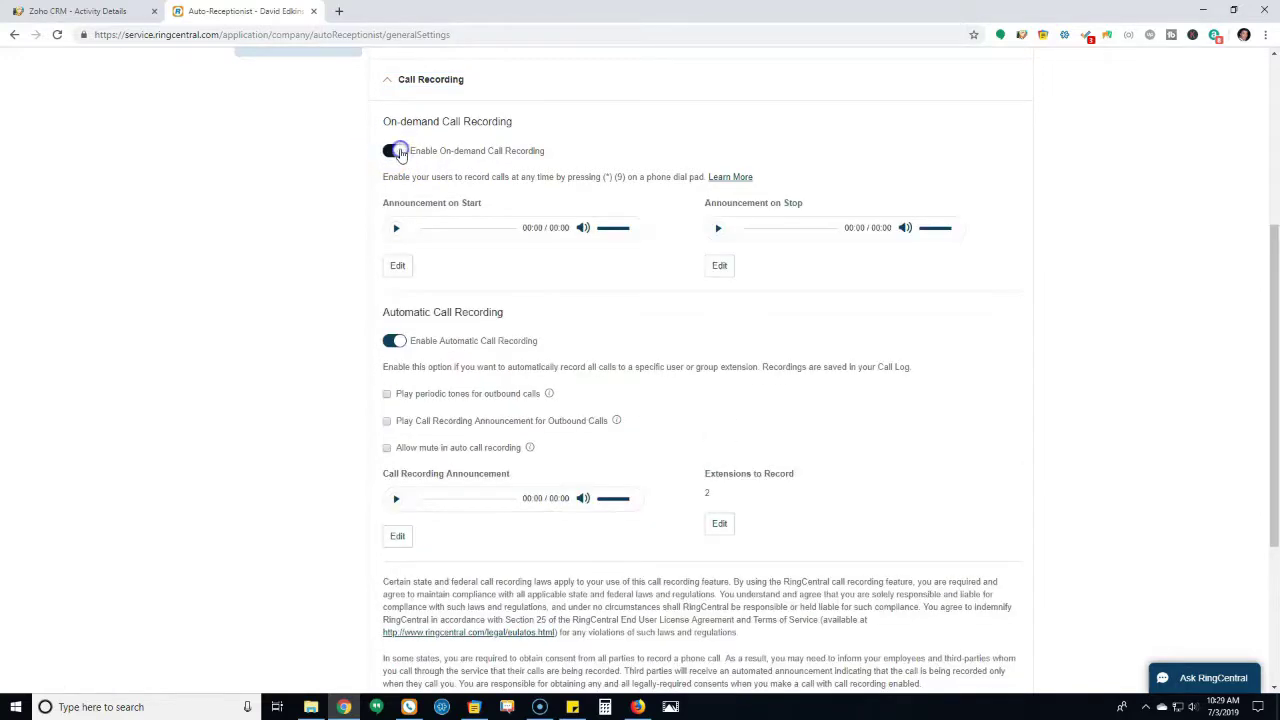
{"action": "left_click", "coordinate": [391, 342]}
{"action": "left_click", "coordinate": [388, 345]}
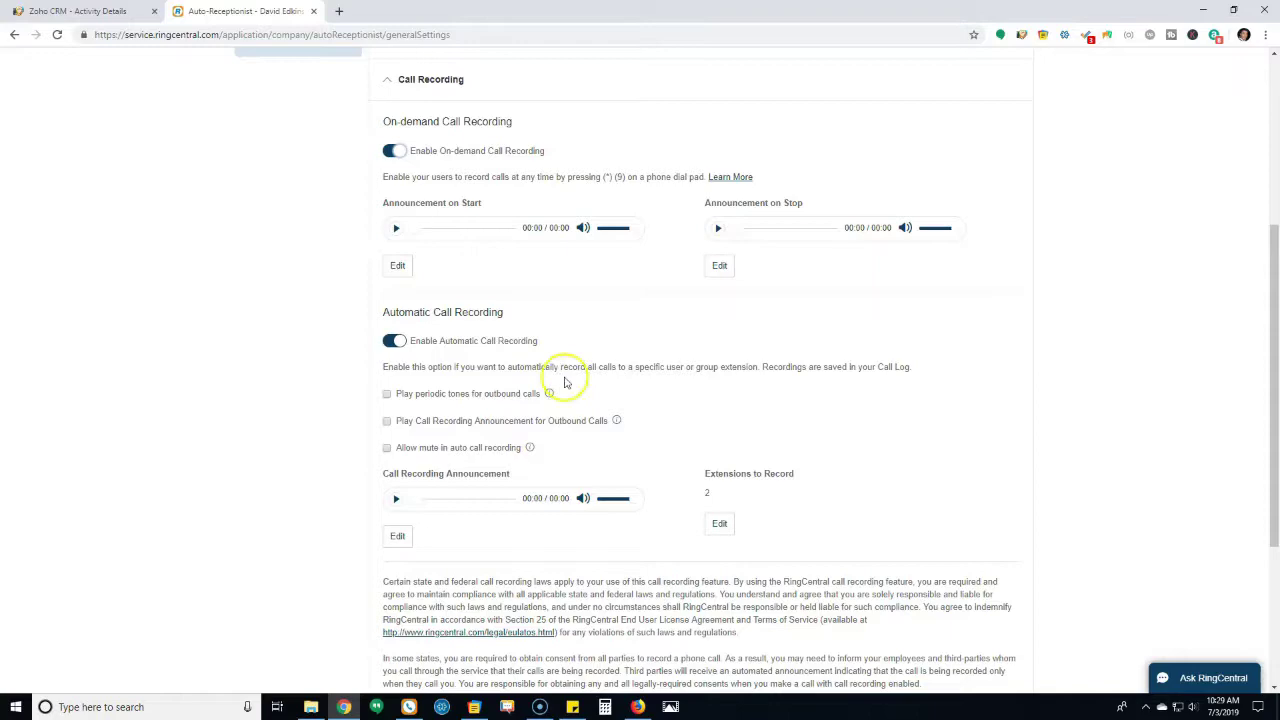
{"action": "scroll", "coordinate": [557, 367], "scroll_direction": "up", "scroll_amount": 1}
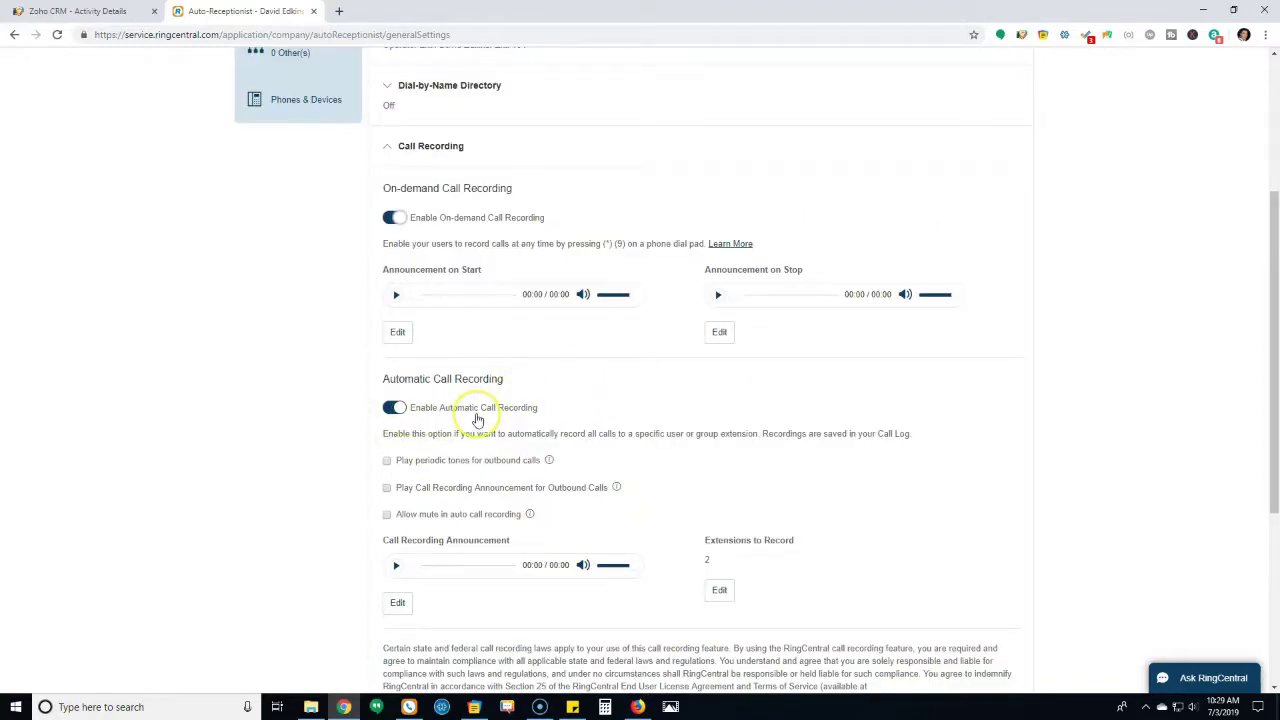
{"action": "scroll", "coordinate": [470, 420], "scroll_direction": "up", "scroll_amount": 3}
{"action": "left_click", "coordinate": [119, 9]}
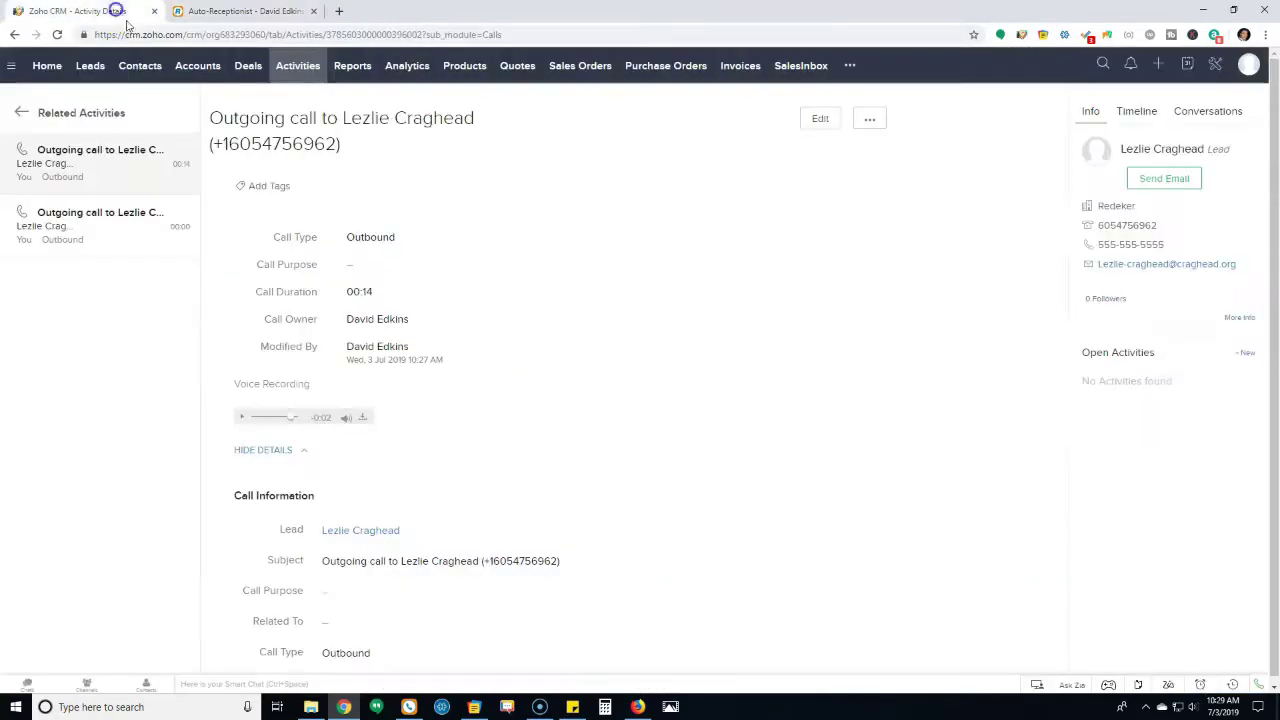
Go back to the lead record, rechecking RingCentral's call recording settings along the way
{"action": "left_click", "coordinate": [21, 112]}
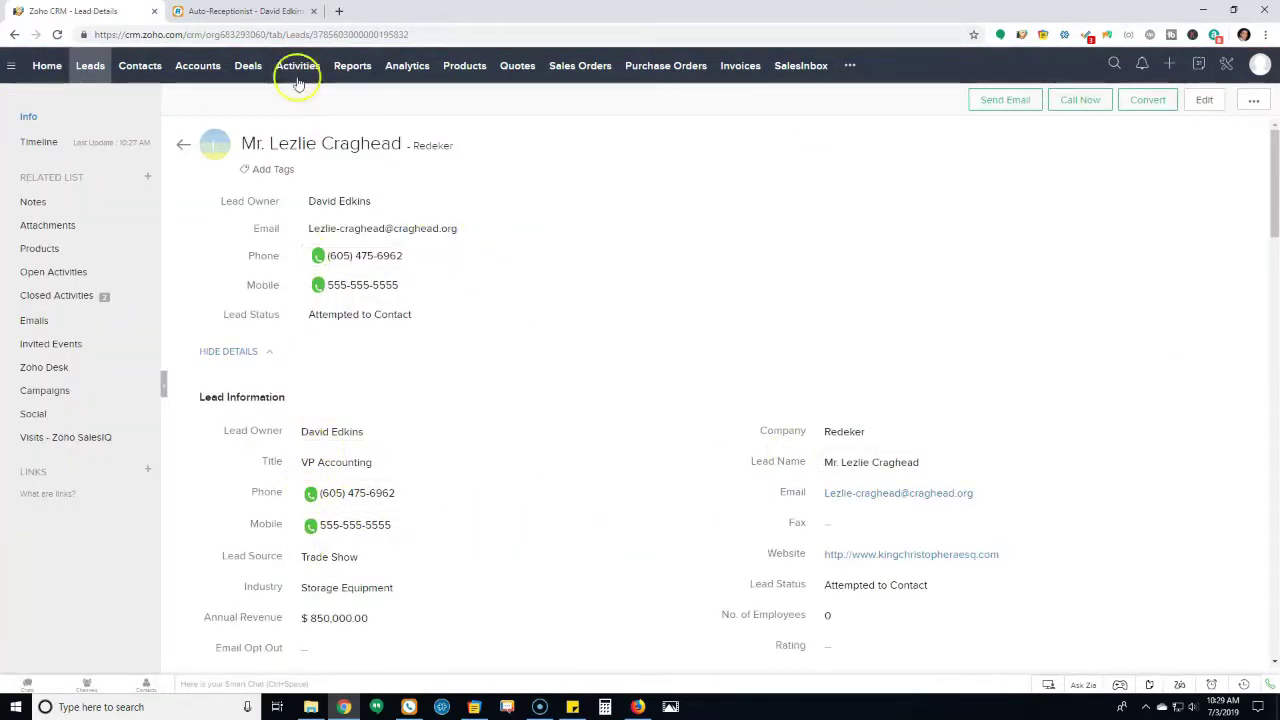
{"action": "left_click", "coordinate": [246, 11]}
{"action": "scroll", "coordinate": [566, 410], "scroll_direction": "down", "scroll_amount": 2}
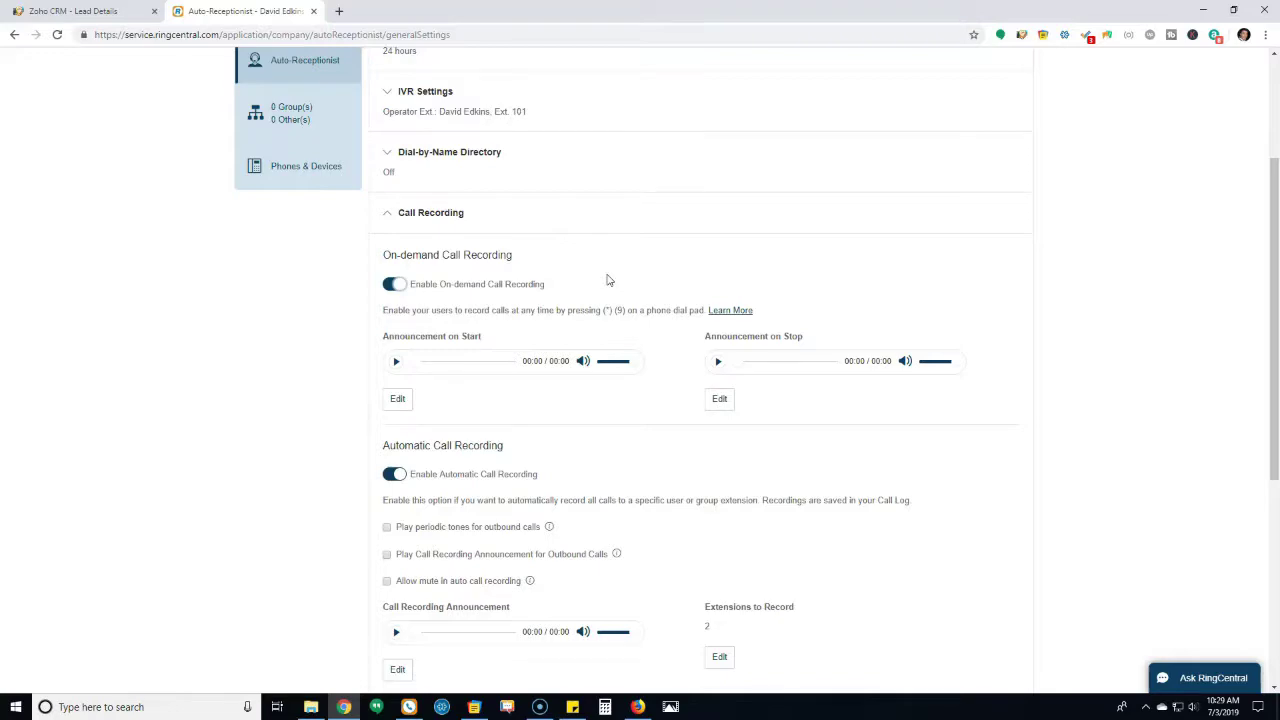
{"action": "left_click", "coordinate": [76, 12]}
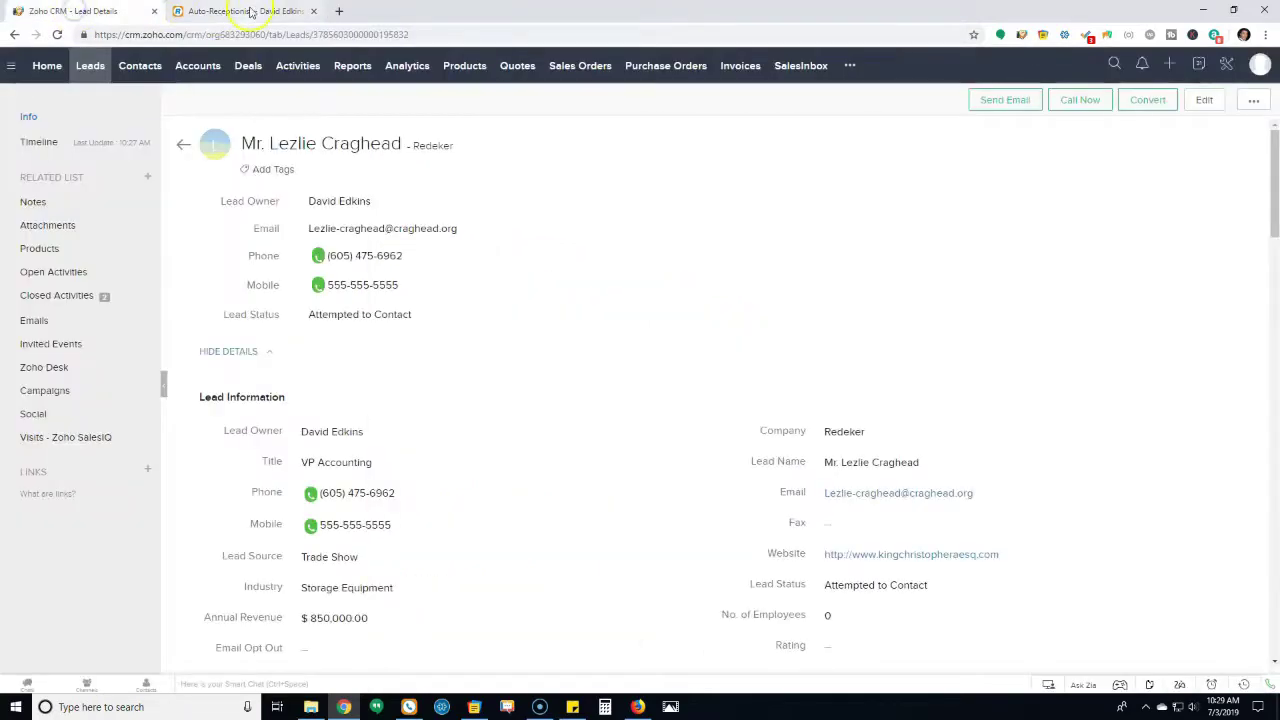
Reopen the lead from the Leads list, then go to the Home dashboard
{"action": "left_click", "coordinate": [184, 144]}
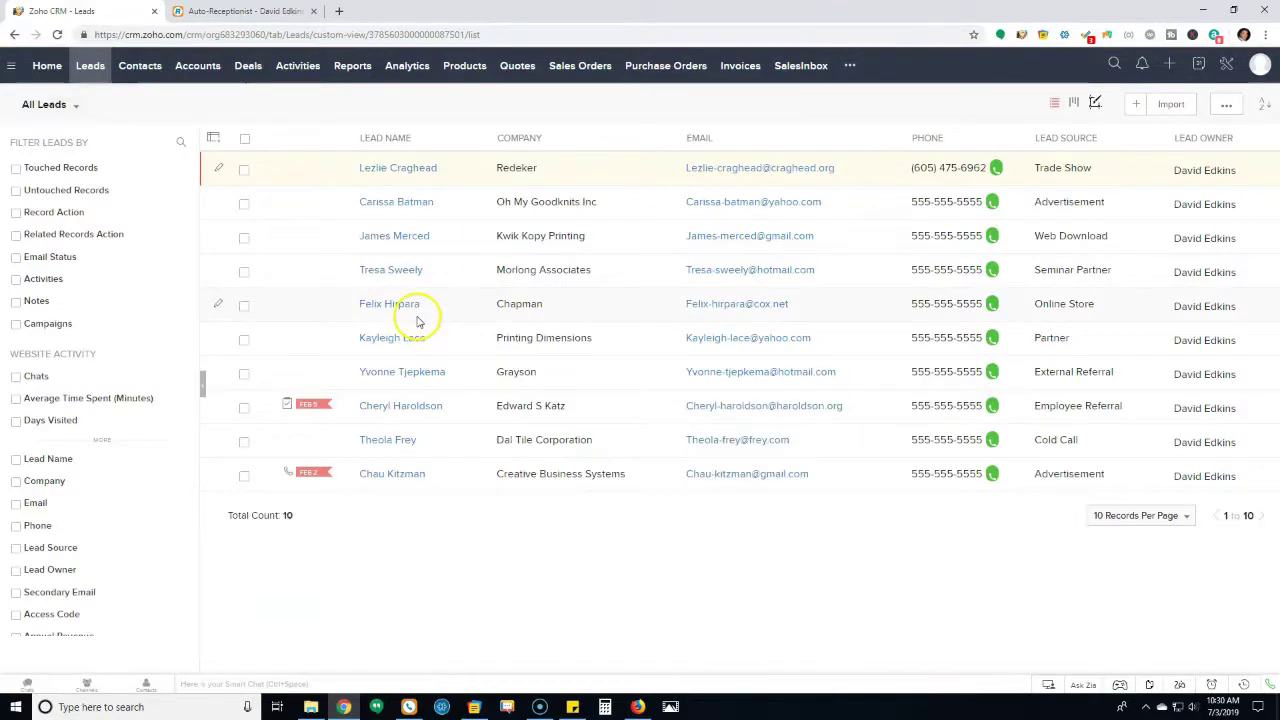
{"action": "left_click", "coordinate": [393, 168]}
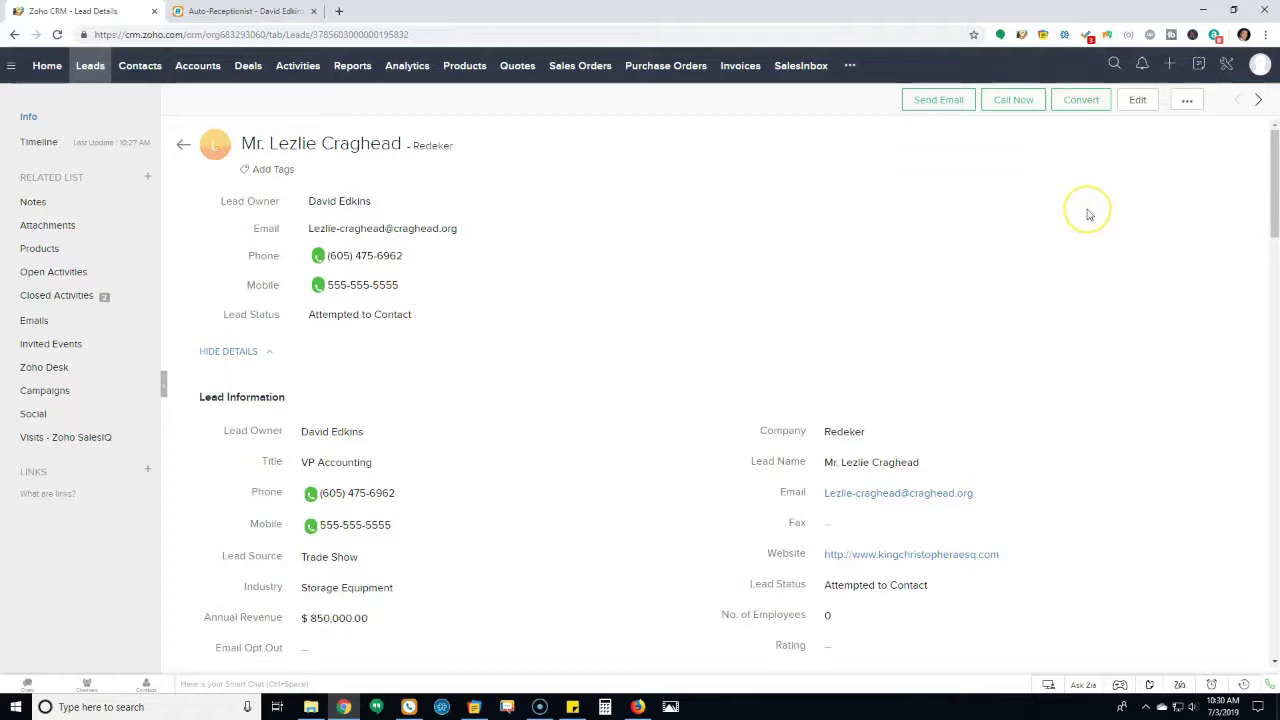
{"action": "left_click", "coordinate": [808, 268]}
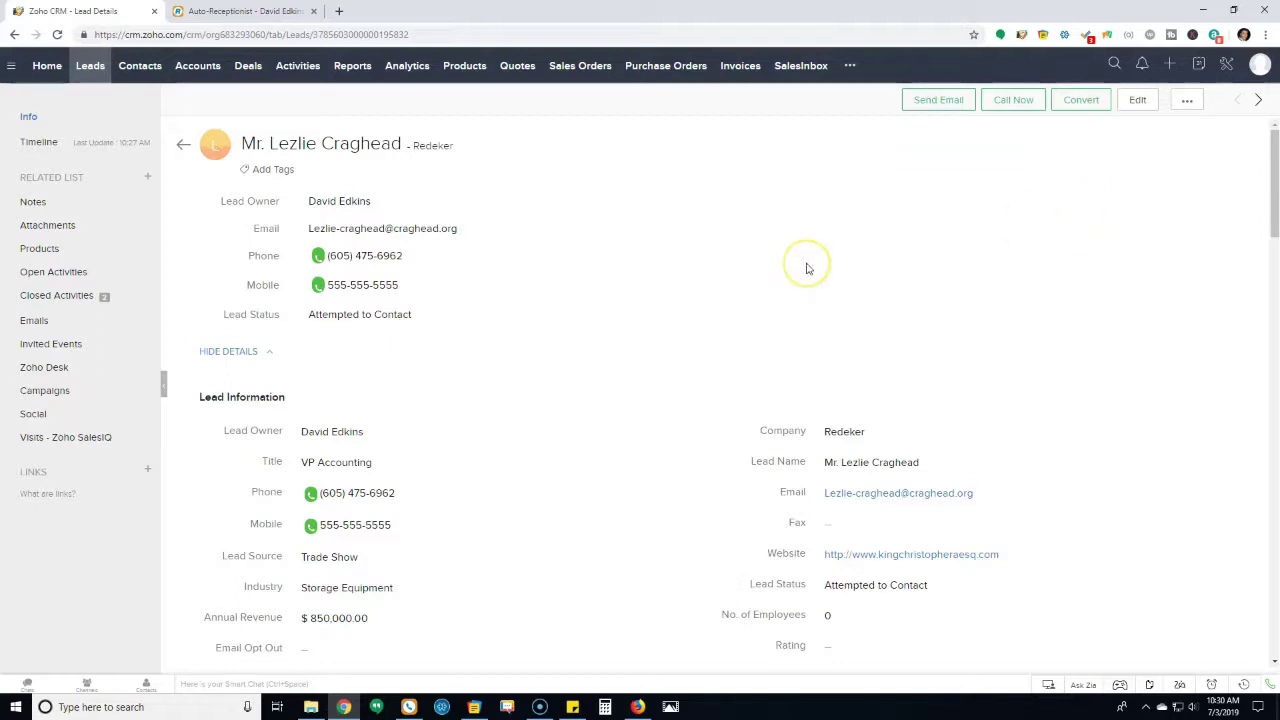
{"action": "left_click", "coordinate": [674, 341]}
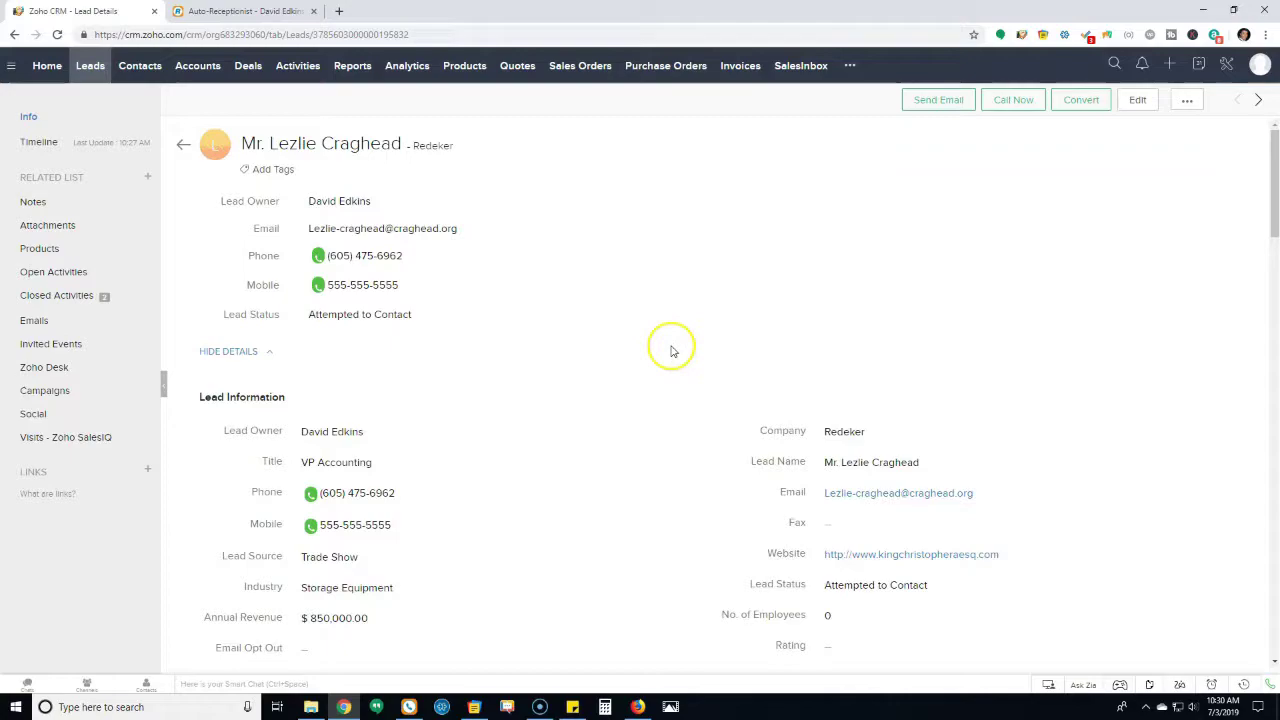
{"action": "left_click", "coordinate": [47, 66]}
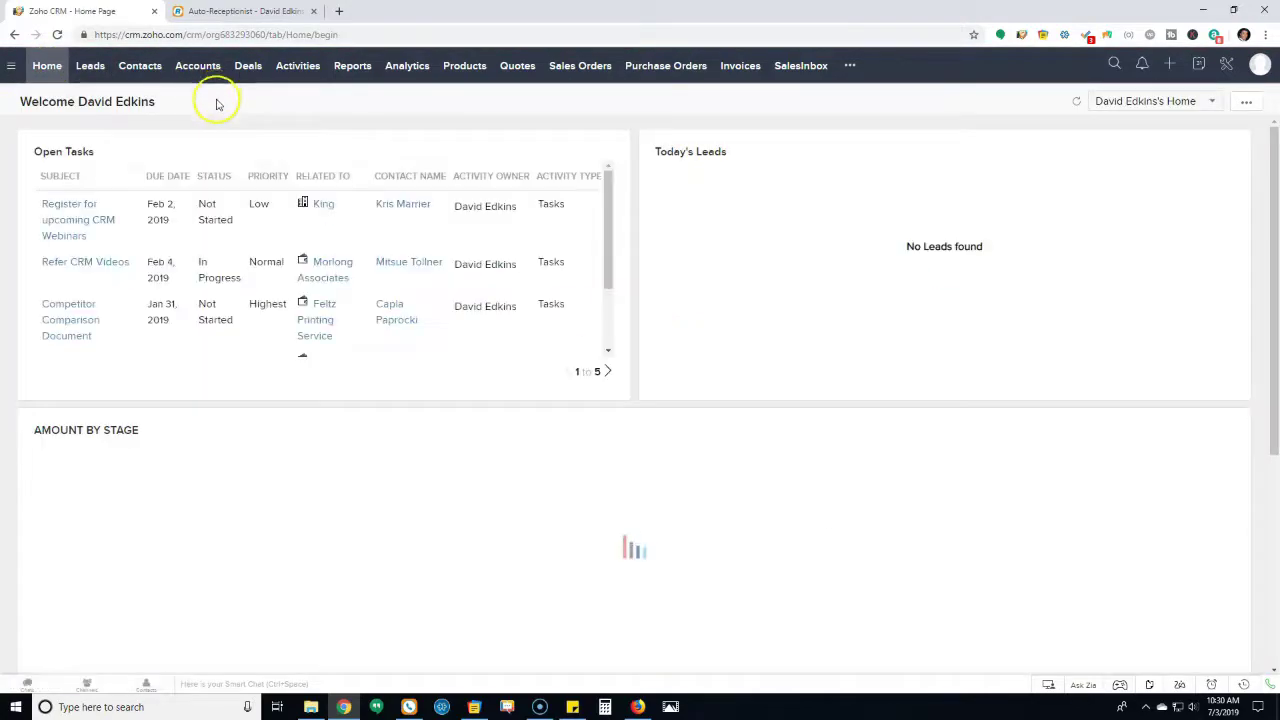